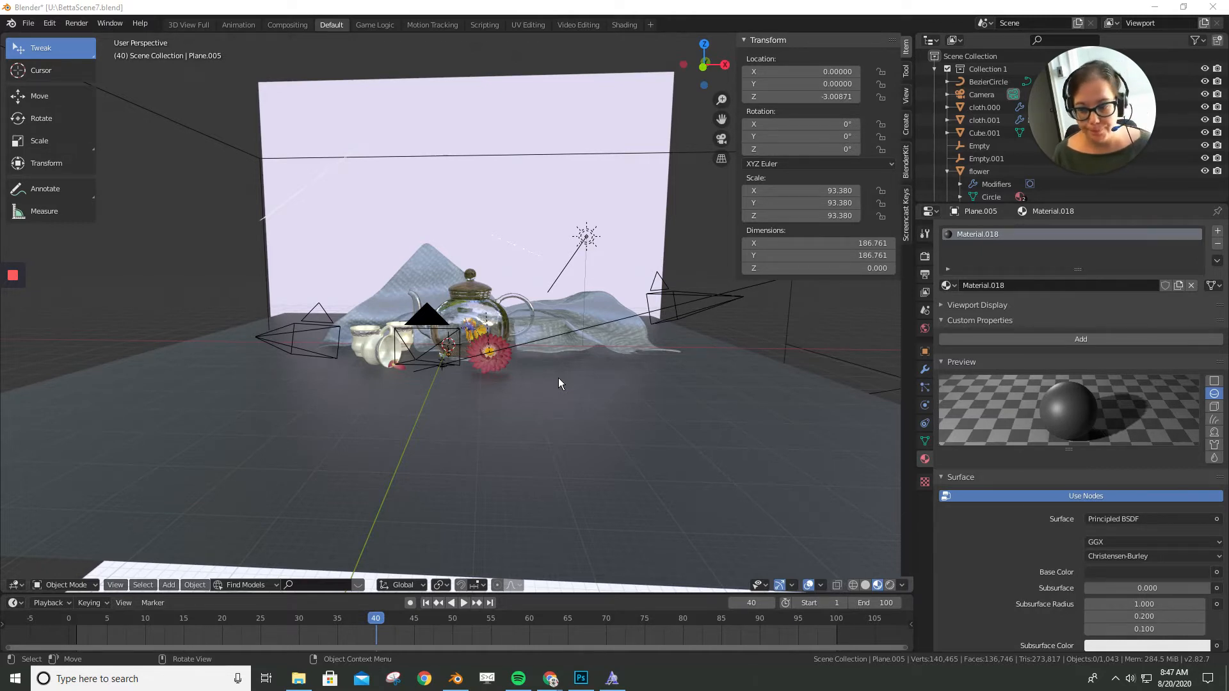
- Inspect the tea-set scene from several angles and through the active camera
middle_click_drag(558, 377, 492, 401)
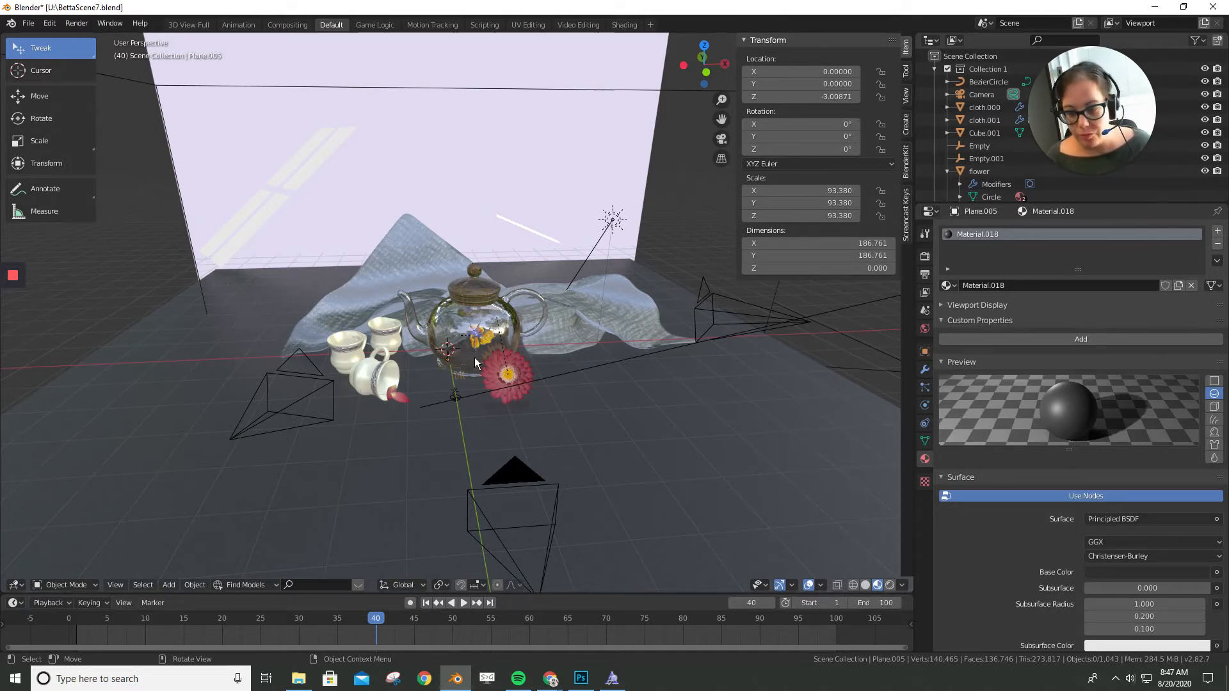
middle_click_drag(475, 357, 529, 430)
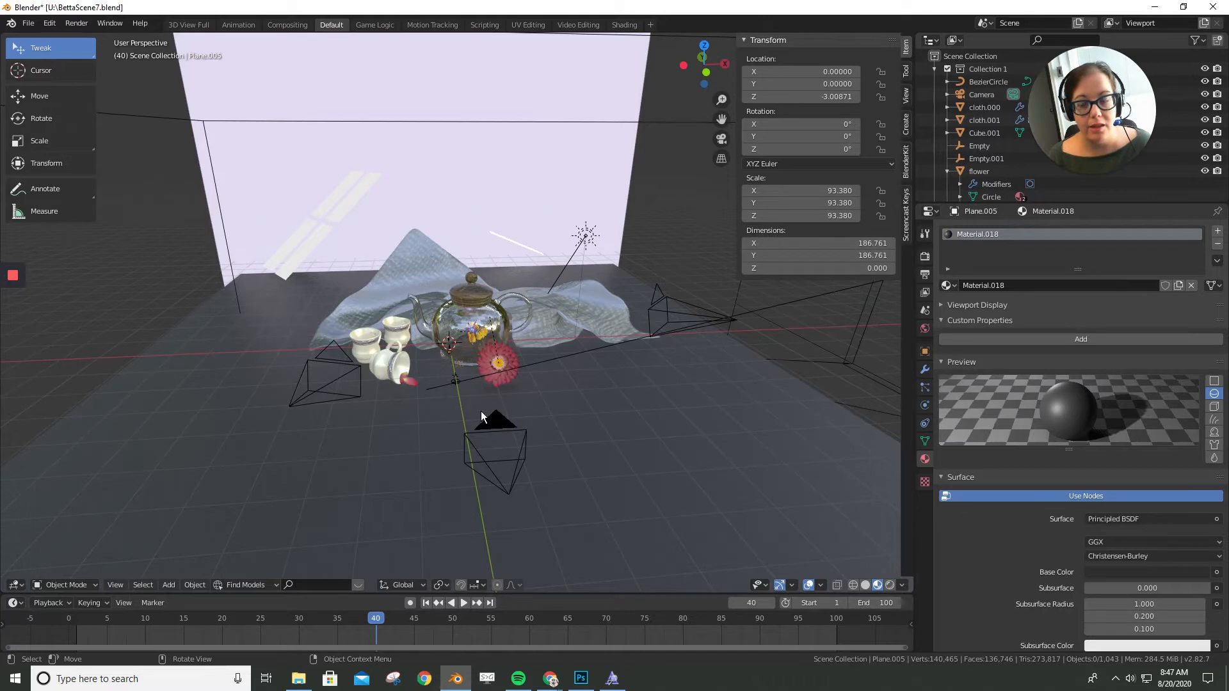
key("KP_0")
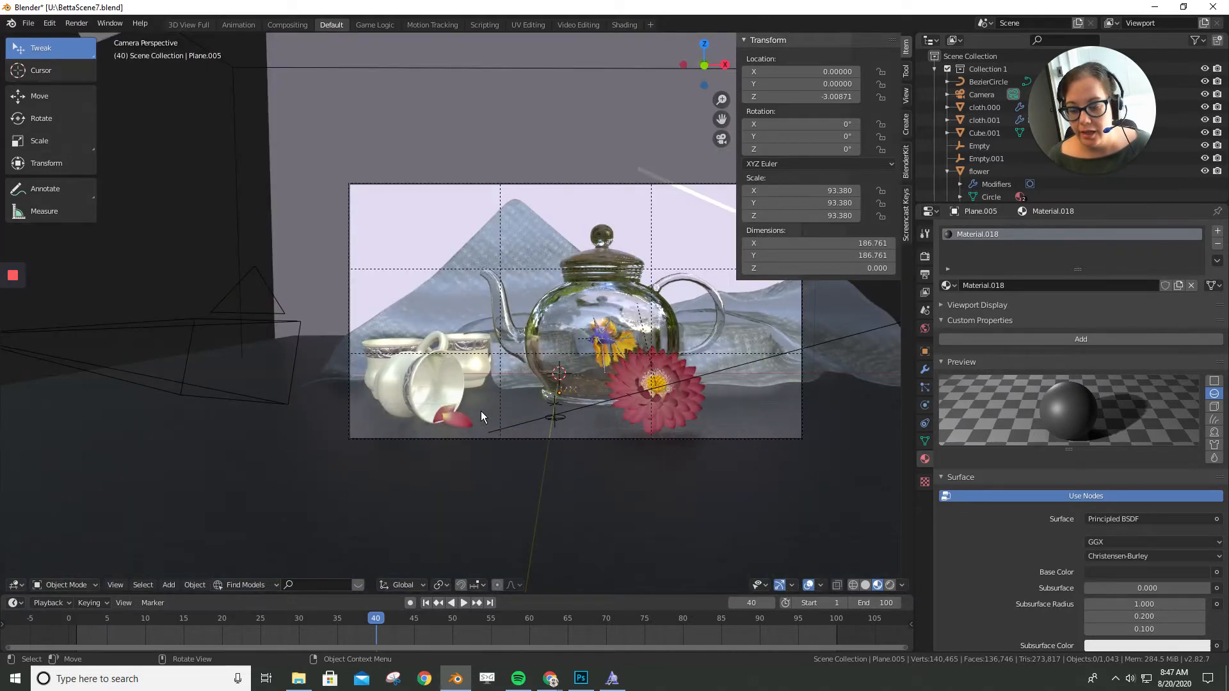
- Reposition the active camera closer to the teapot and cups with walk navigation
scroll(558, 412, "down", 1)
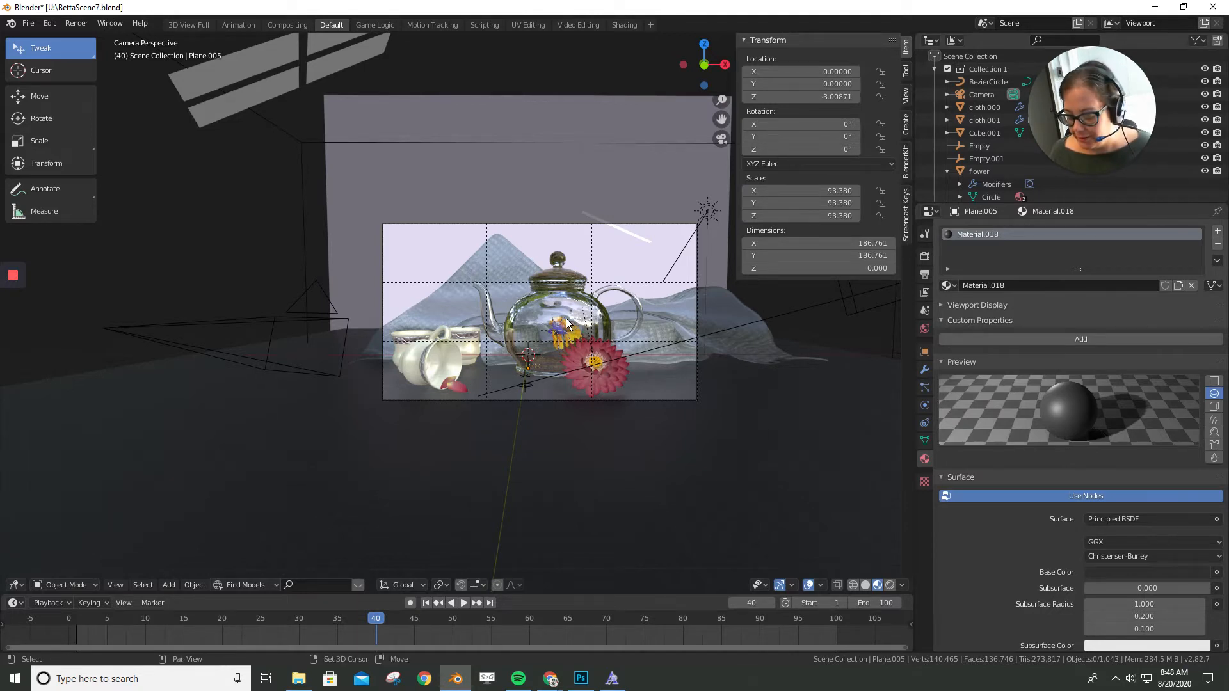
key("shift+grave")
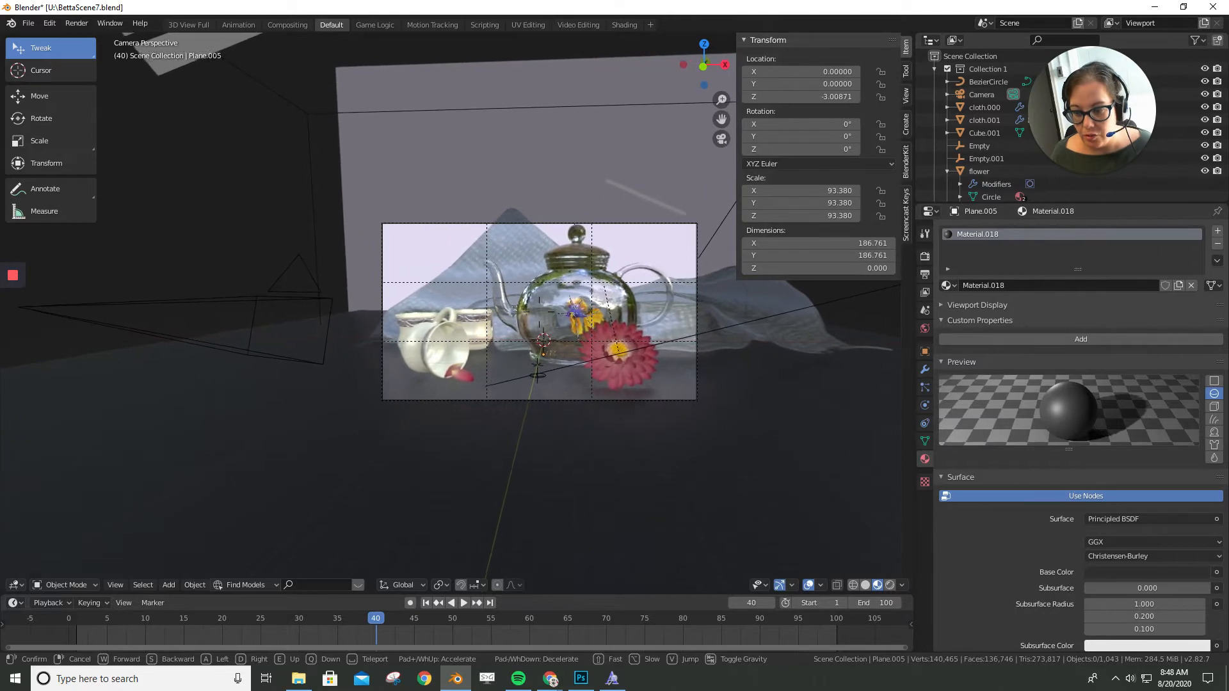
left_click(457, 312)
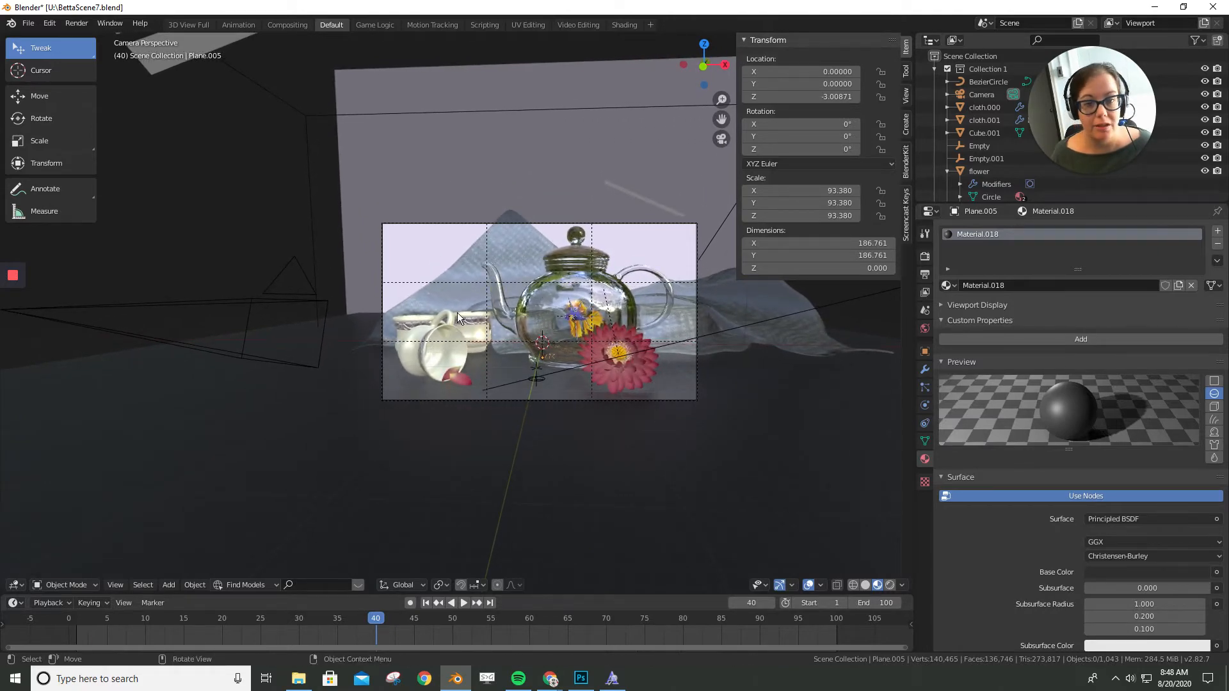
- Try to align the active camera to an angled view of the tea set
middle_click_drag(455, 312, 531, 374)
scroll(531, 374, "up", 3)
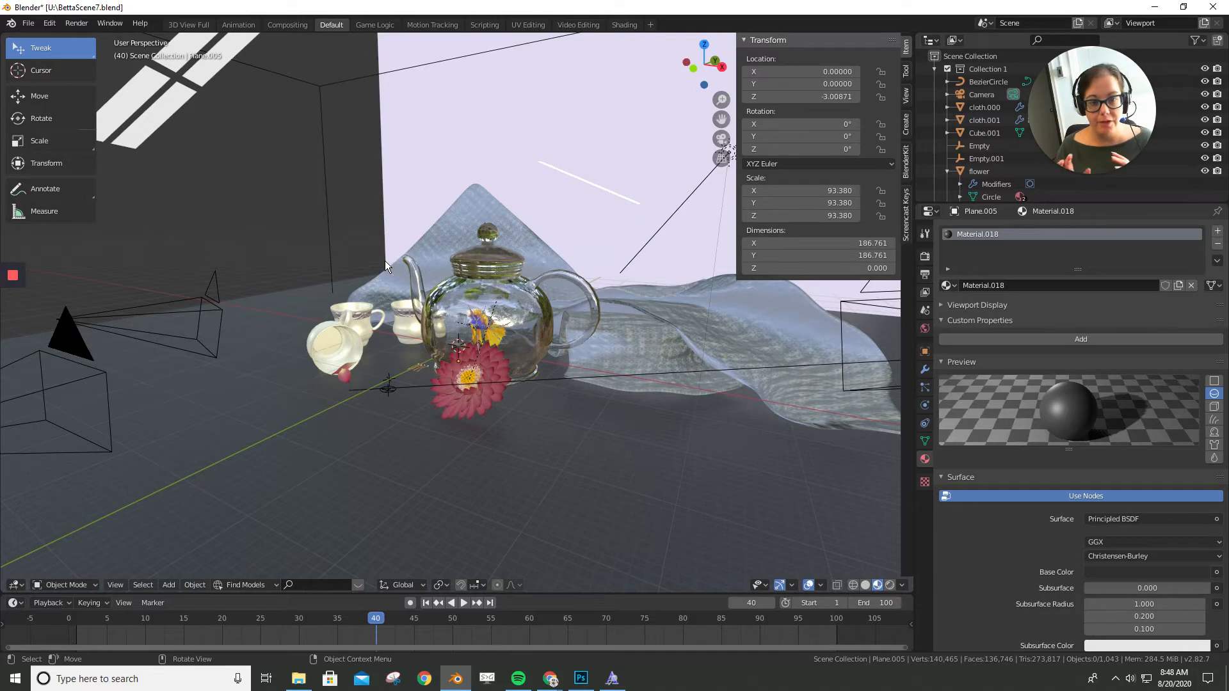
key("ctrl")
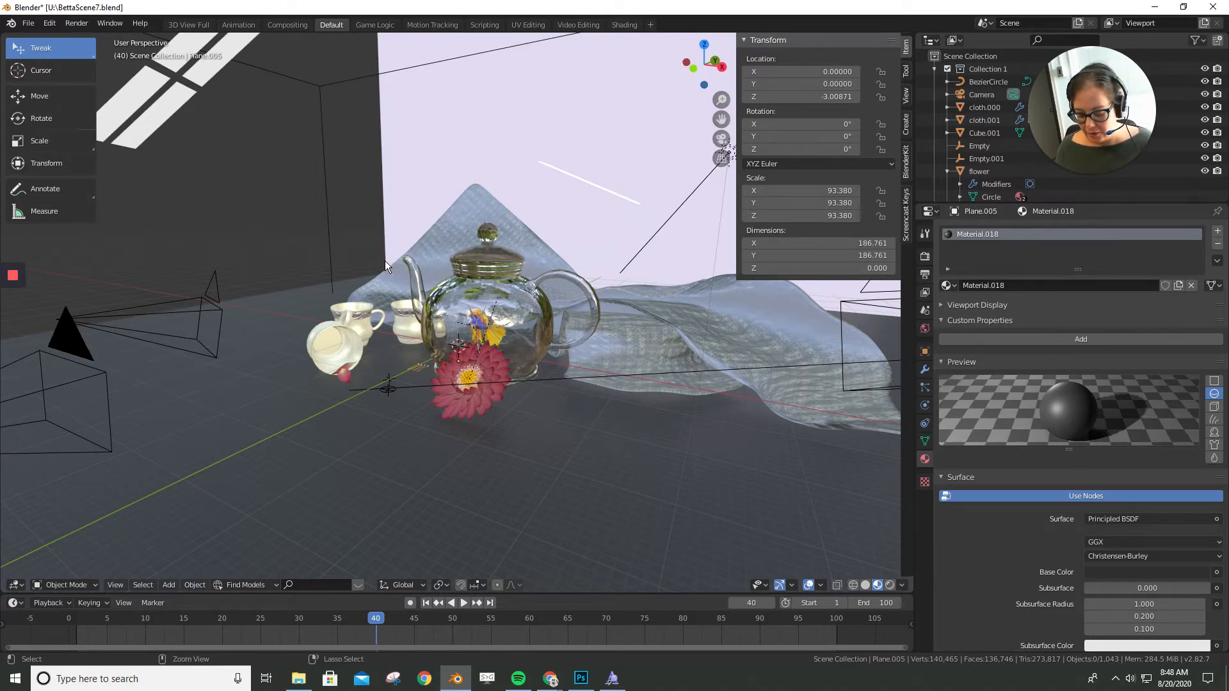
key("KP_0")
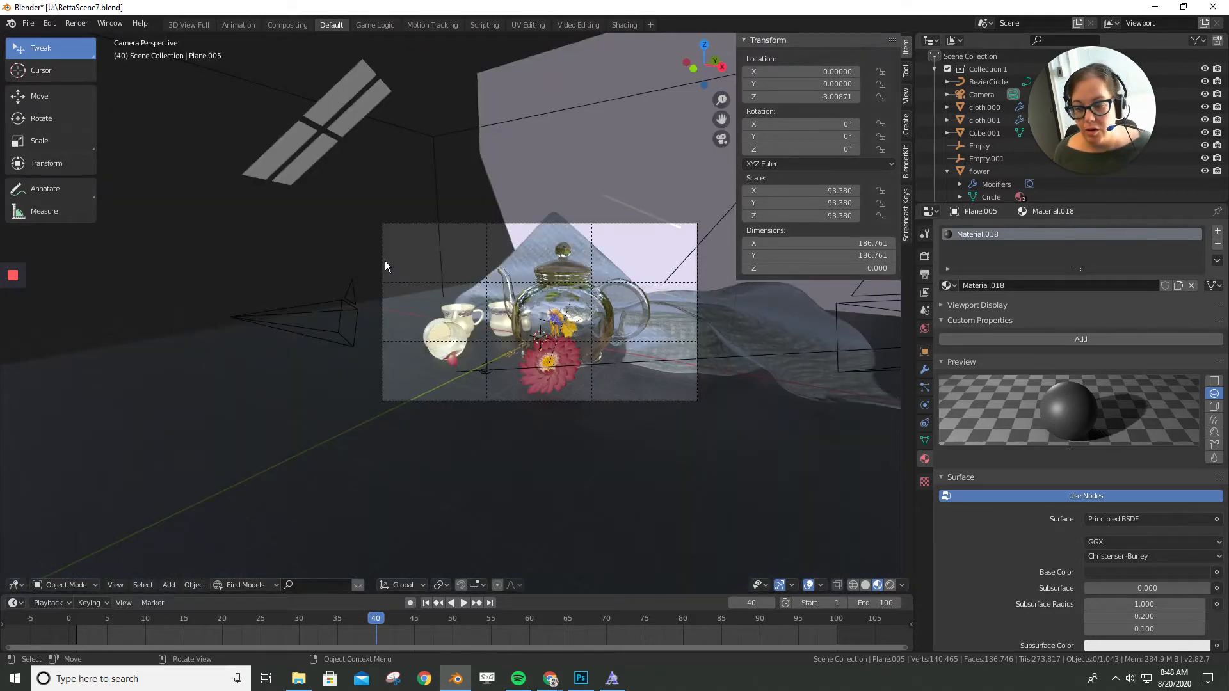
scroll(671, 398, "up", 3)
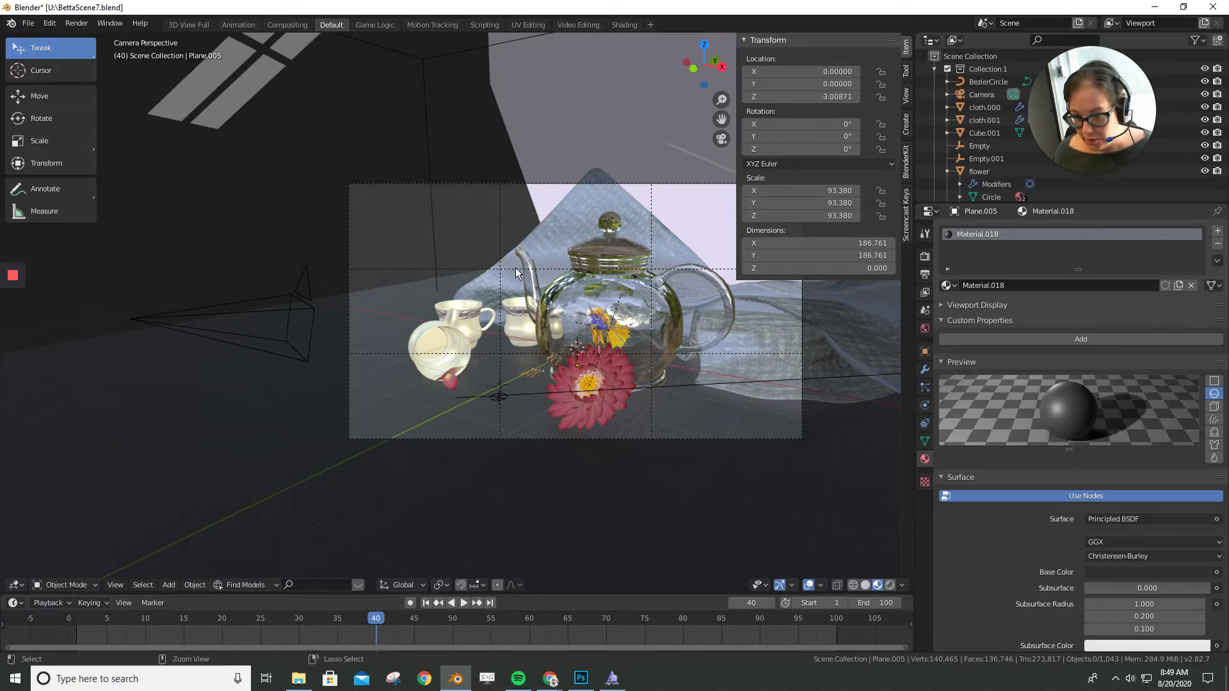
- Go to frame 1 and add a timeline marker there
middle_click_drag(675, 314, 651, 337)
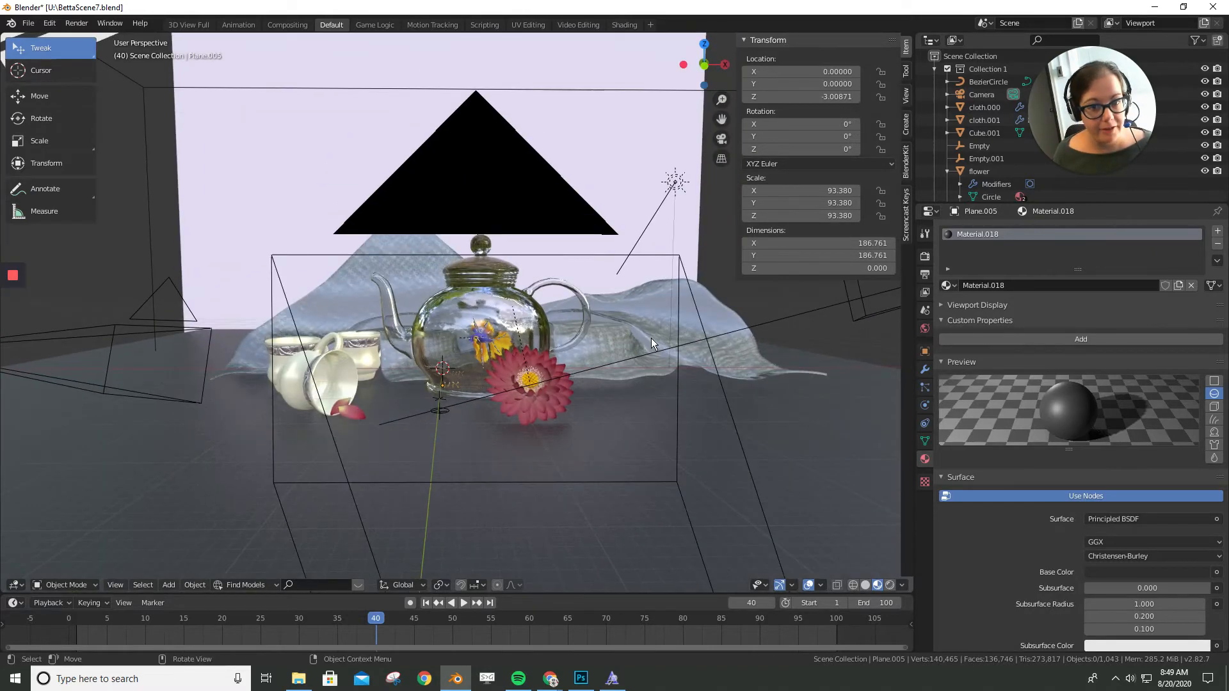
scroll(651, 338, "down", 5)
mouse_move(559, 311)
middle_mouse_down()
mouse_move(550, 344)
mouse_move(571, 333)
middle_mouse_up()
scroll(571, 333, "up", 3)
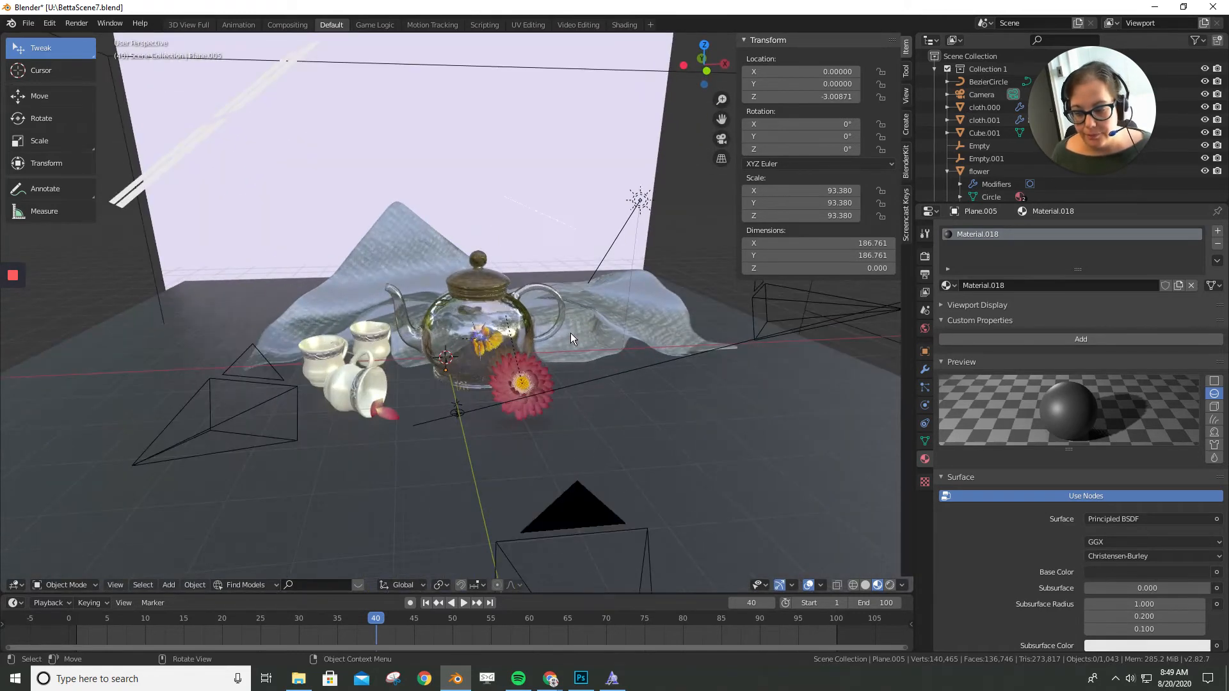
scroll(571, 332, "down", 2)
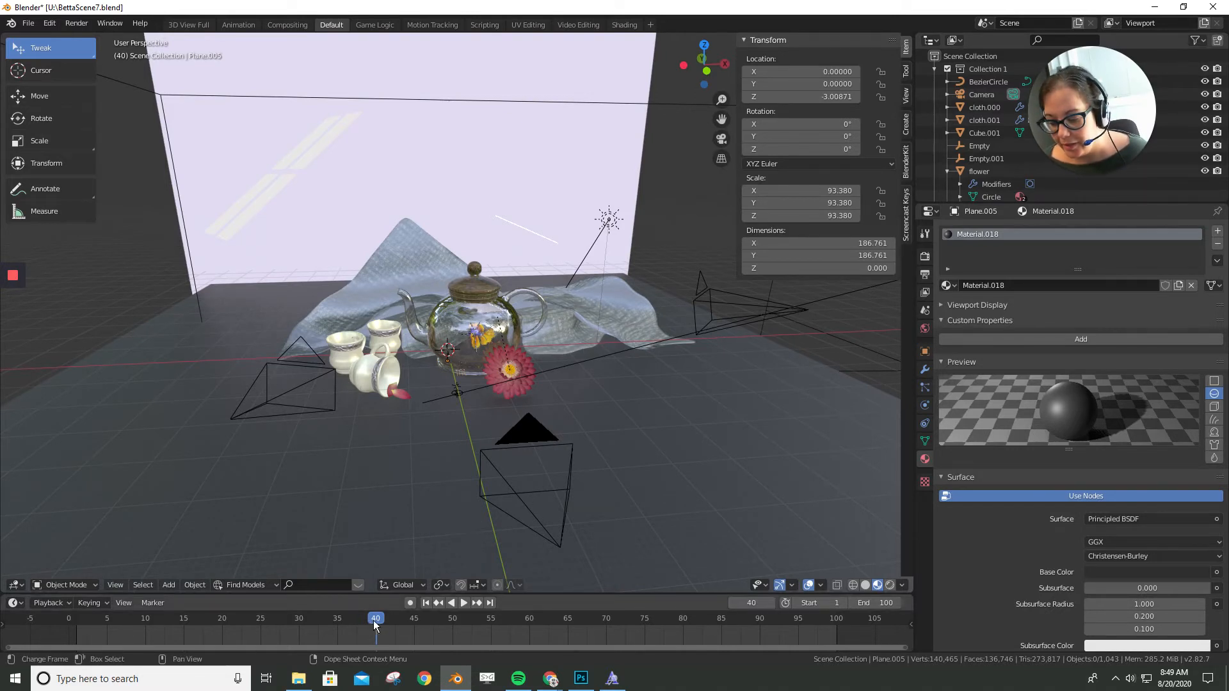
left_click_drag(355, 620, 78, 621)
key("space")
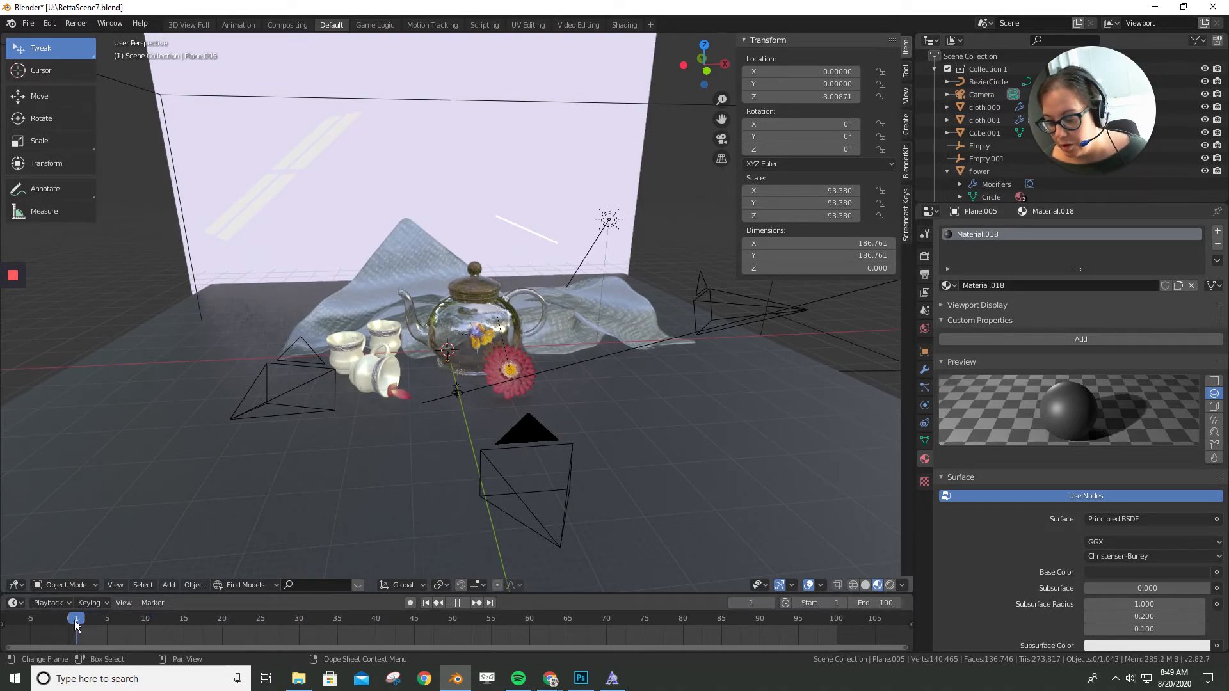
key("space")
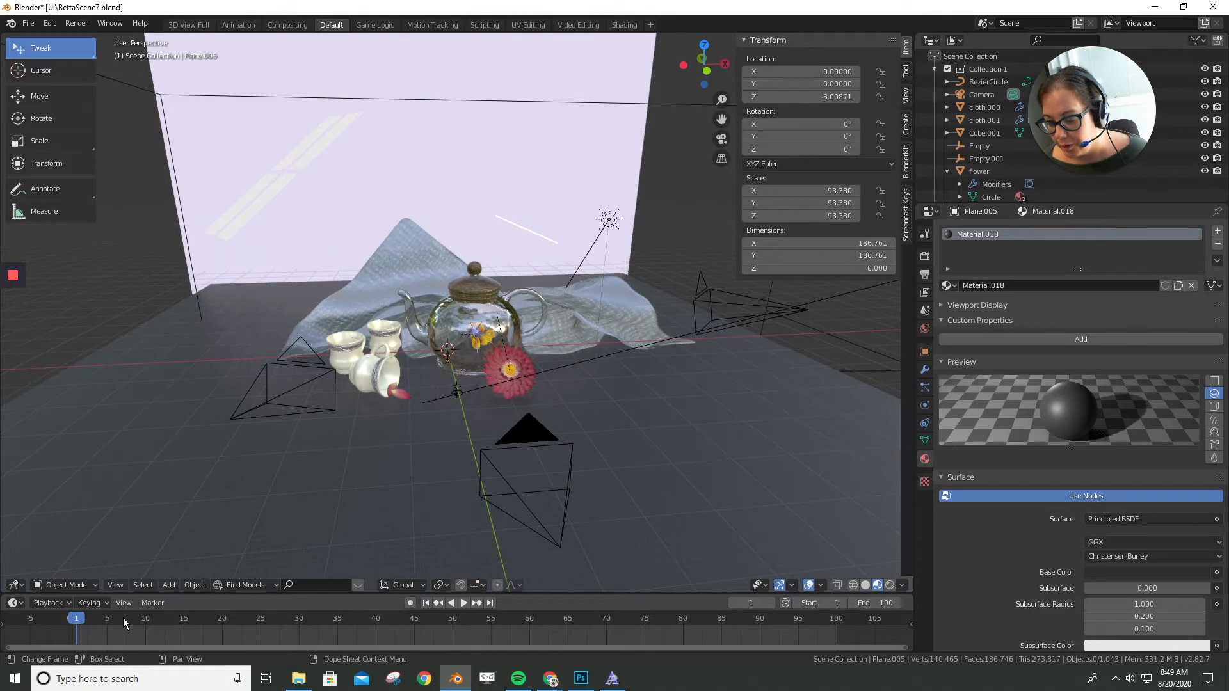
left_click(163, 604)
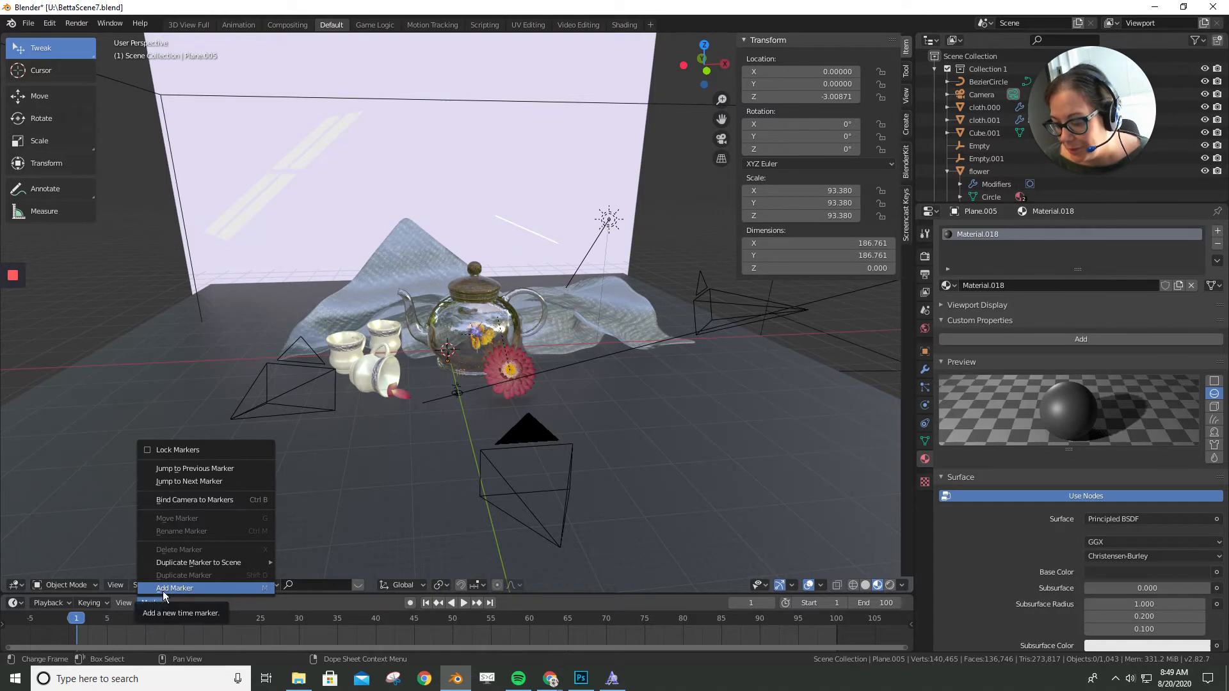
left_click(162, 589)
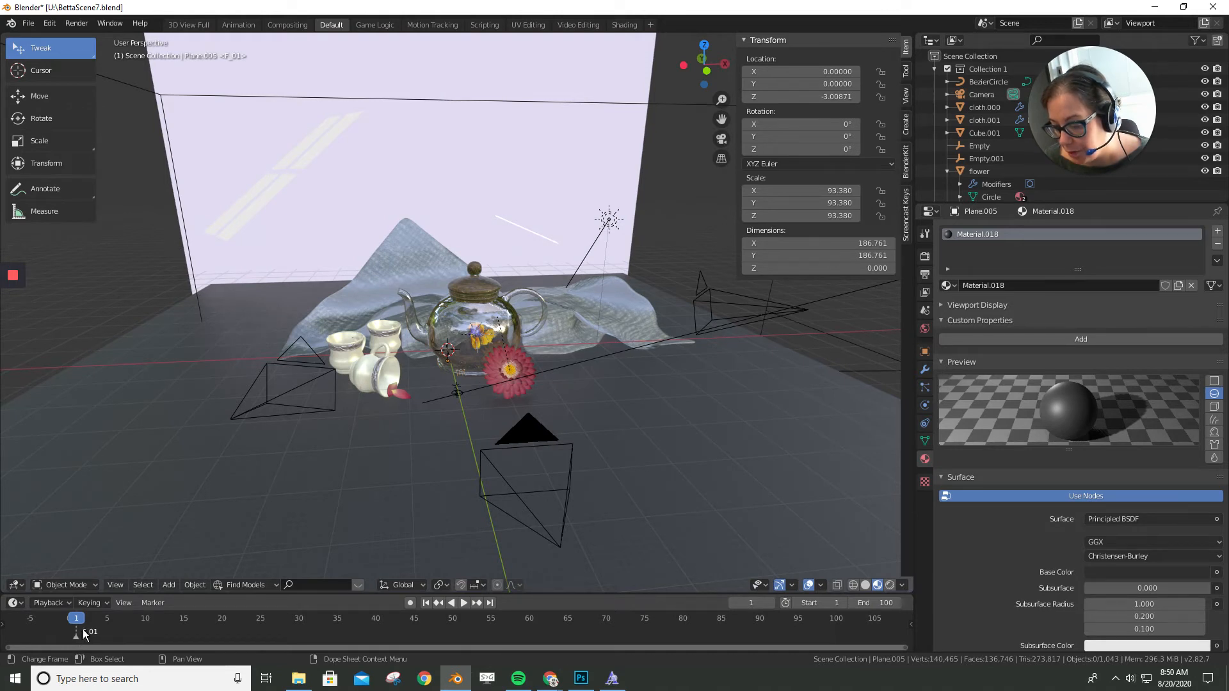
- Bind the front camera, named Camera, to the marker at frame 1
left_click(520, 435)
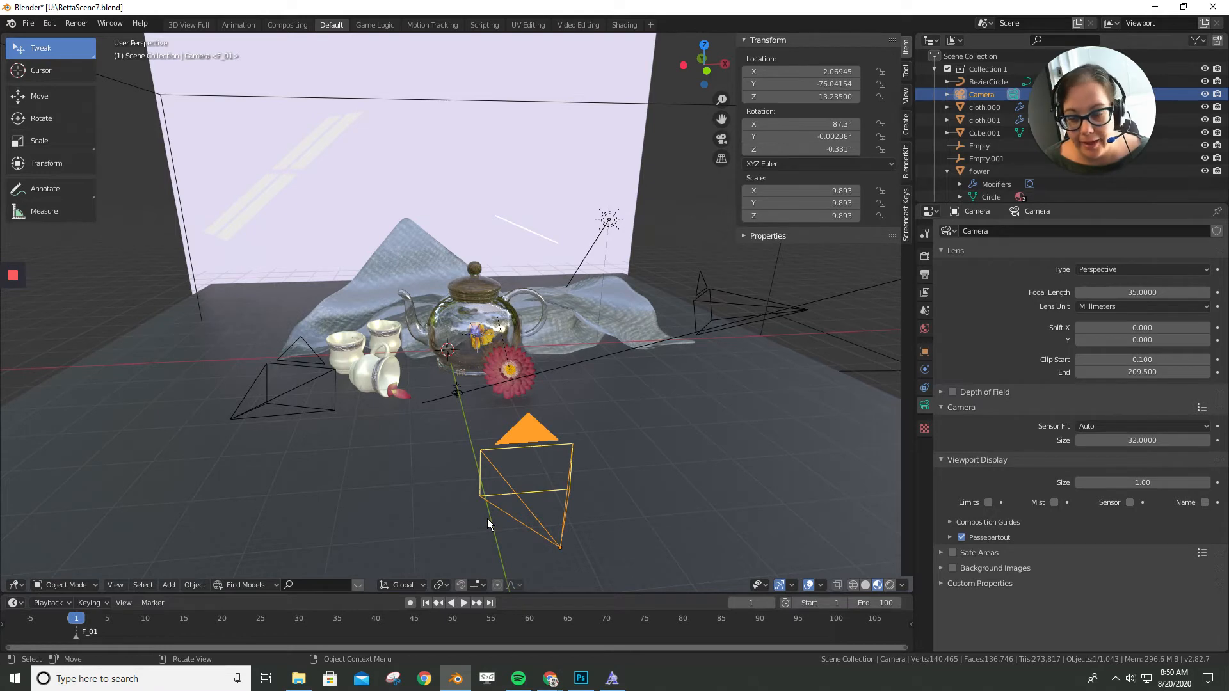
left_click(152, 604)
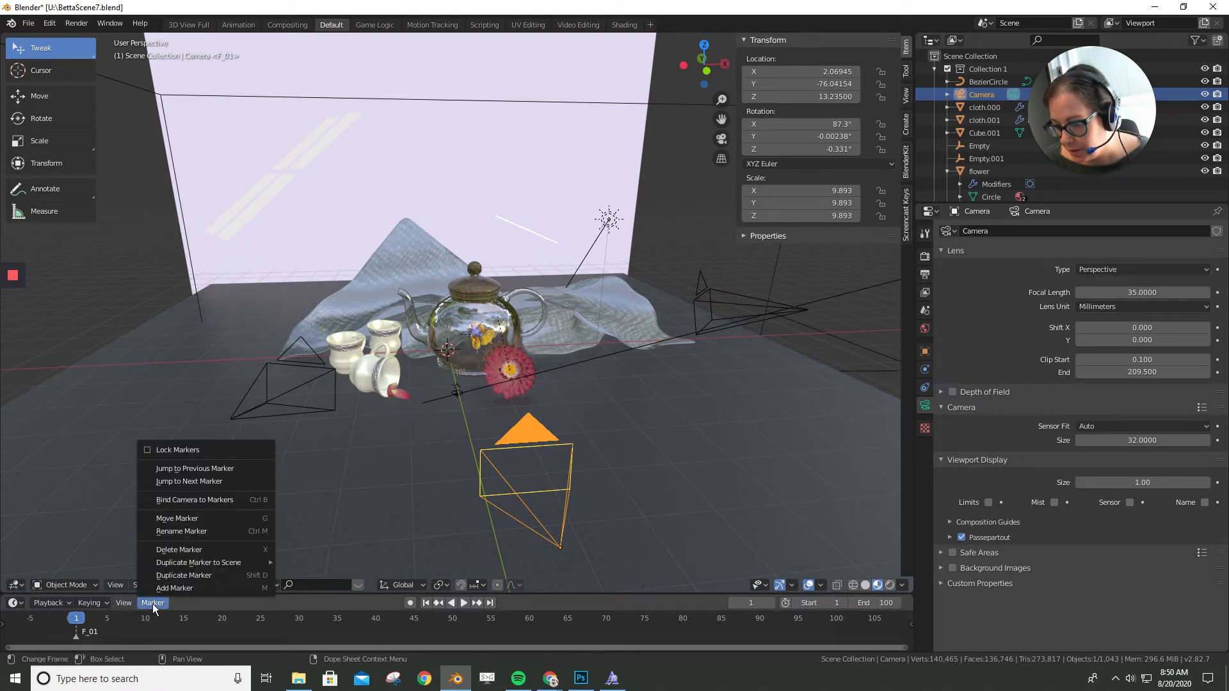
left_click(193, 500)
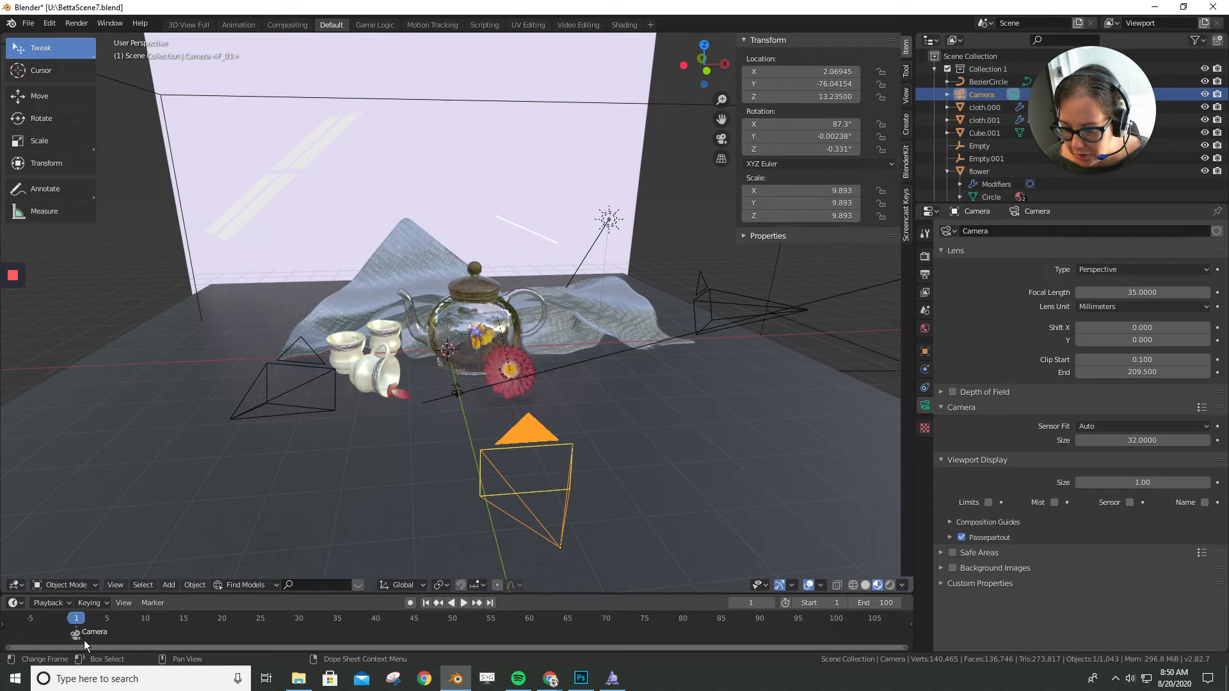
- Go to frame 40, select the camera beside the cups, and add a timeline marker
key("space")
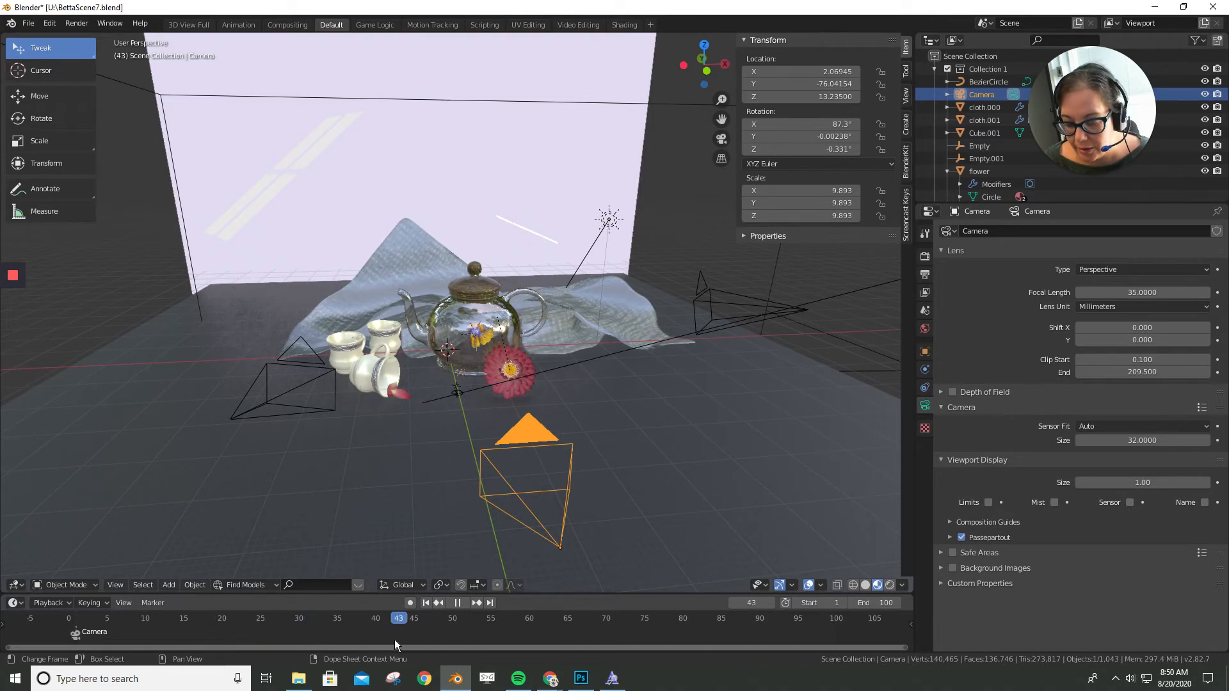
left_click_drag(381, 637, 375, 639)
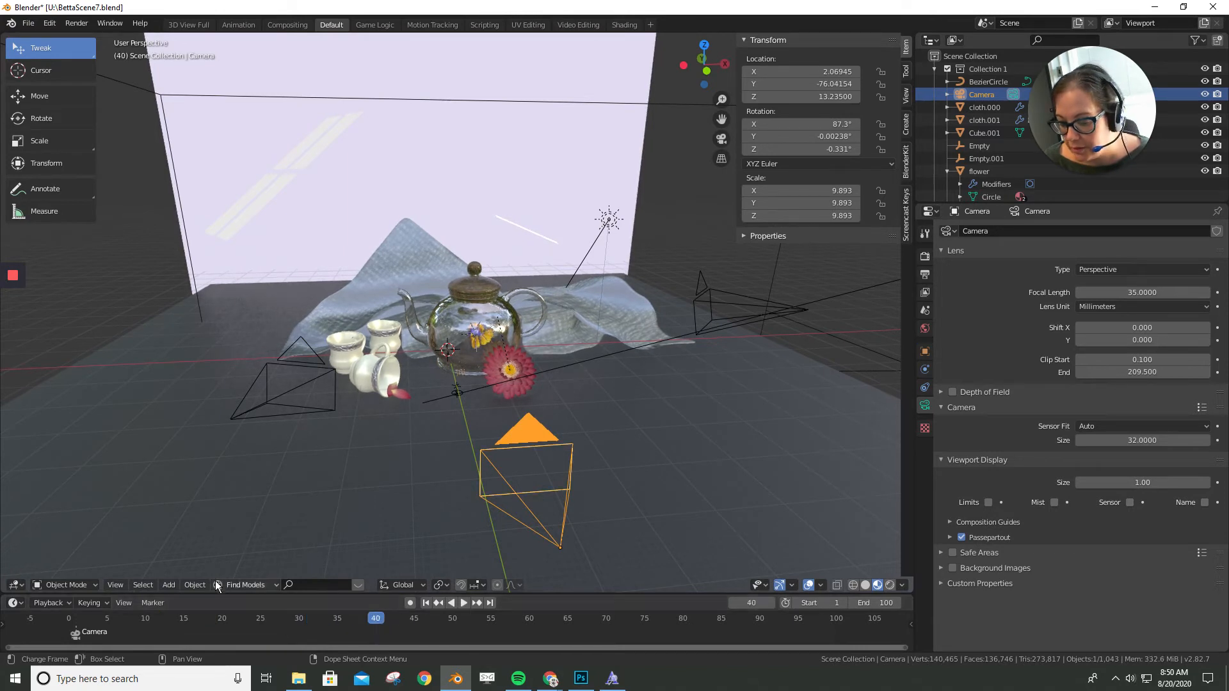
left_click(311, 351)
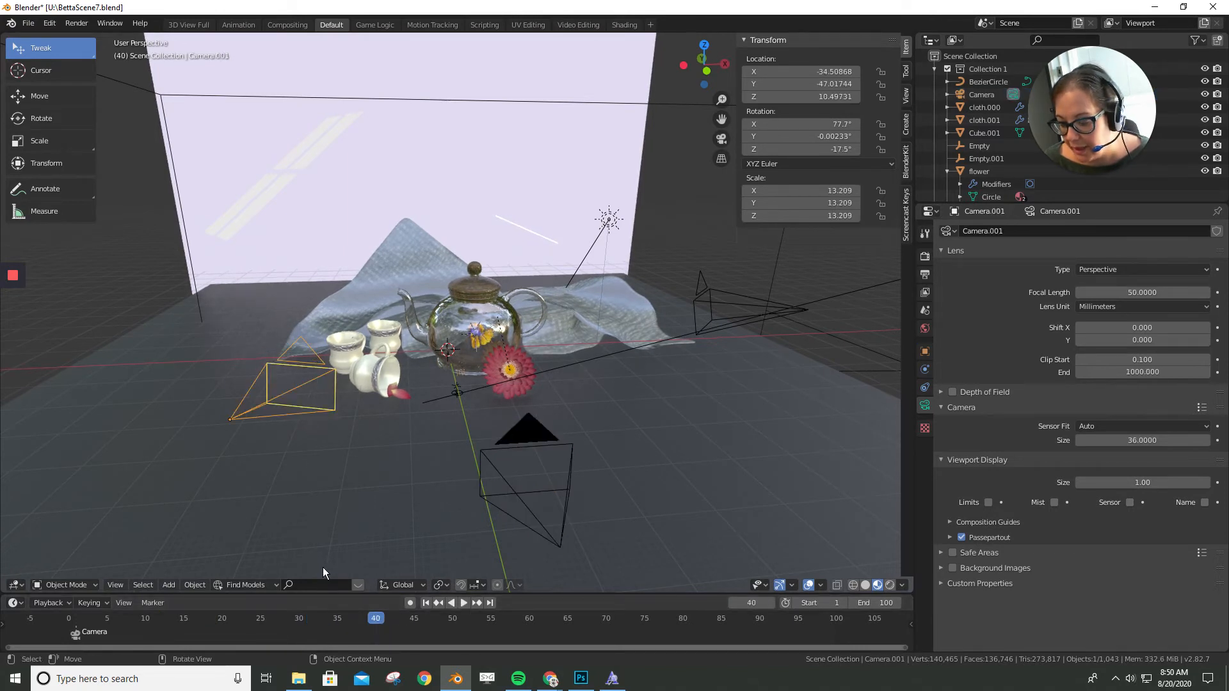
left_click(146, 603)
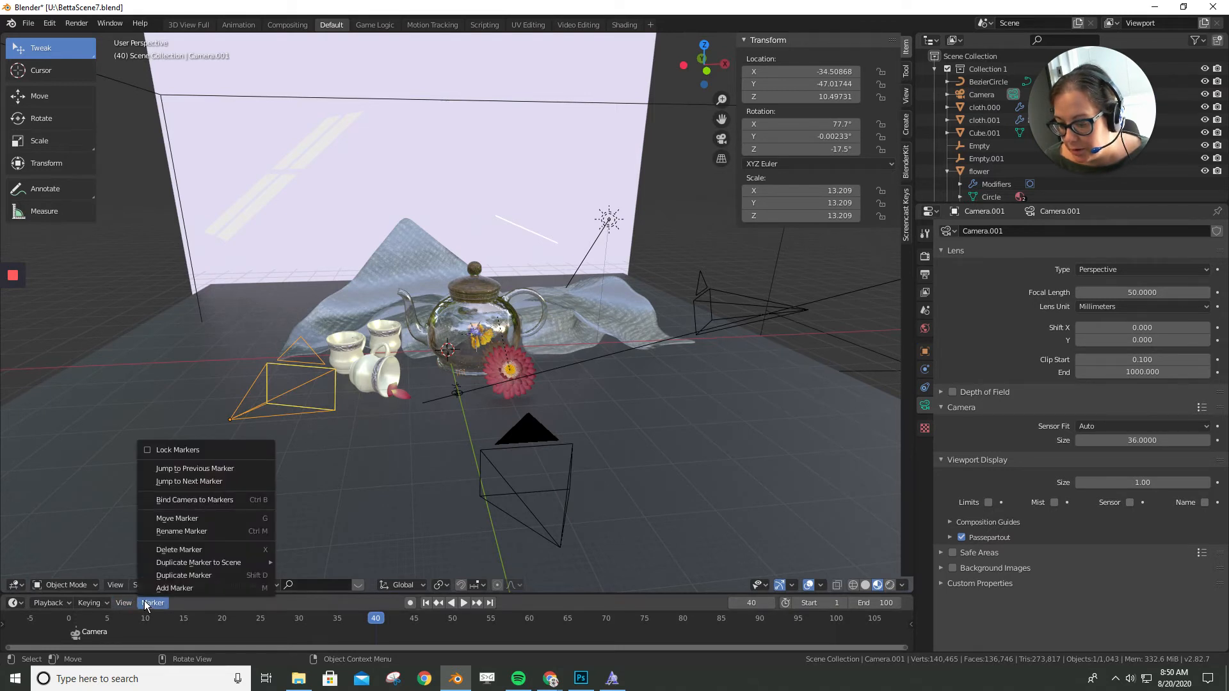
left_click(183, 587)
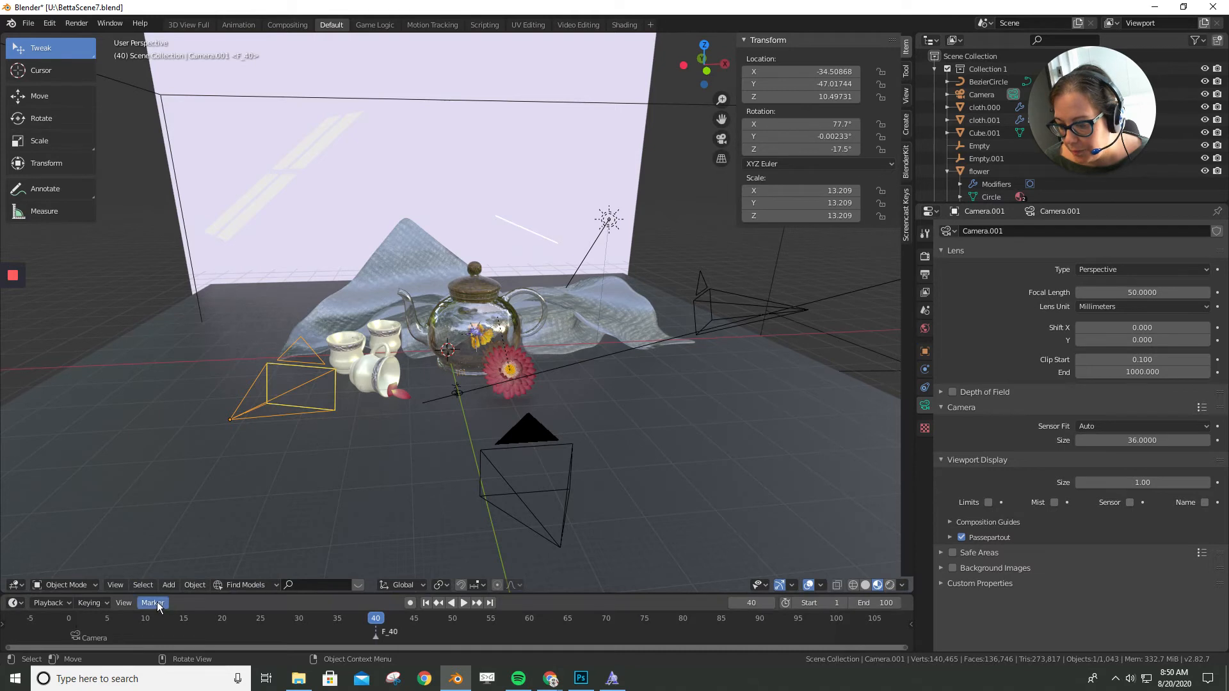
- Bind the selected camera beside the cups to the marker at frame 40
left_click(156, 601)
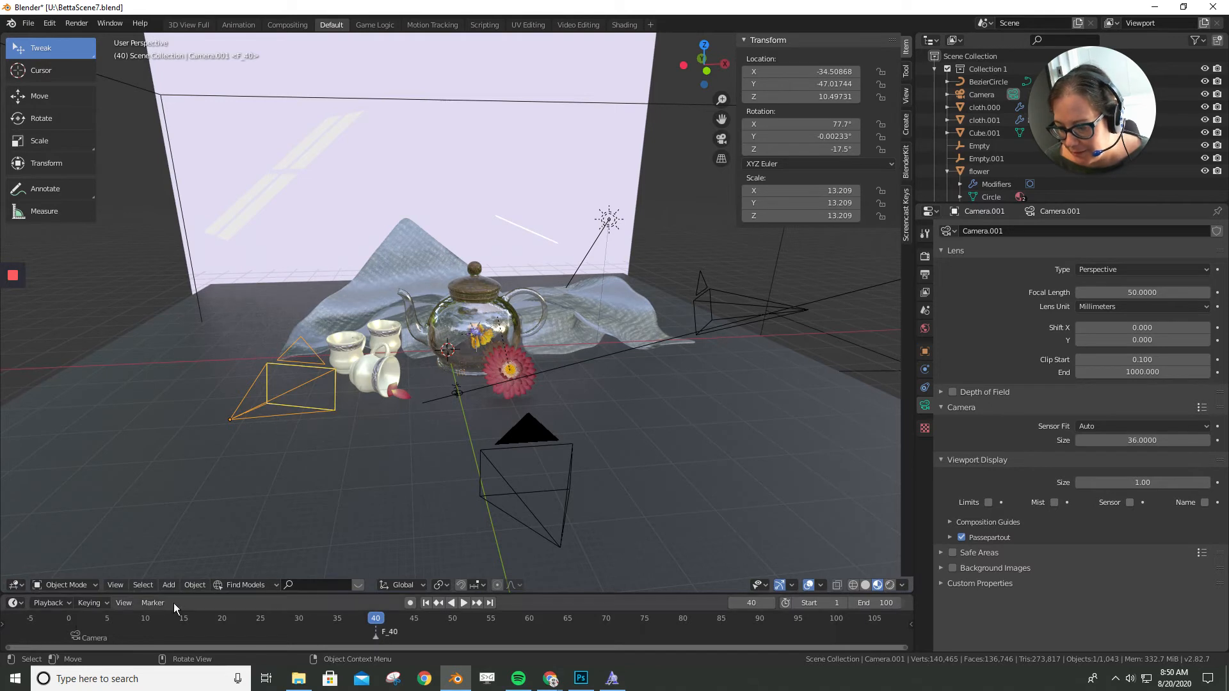
left_click(153, 602)
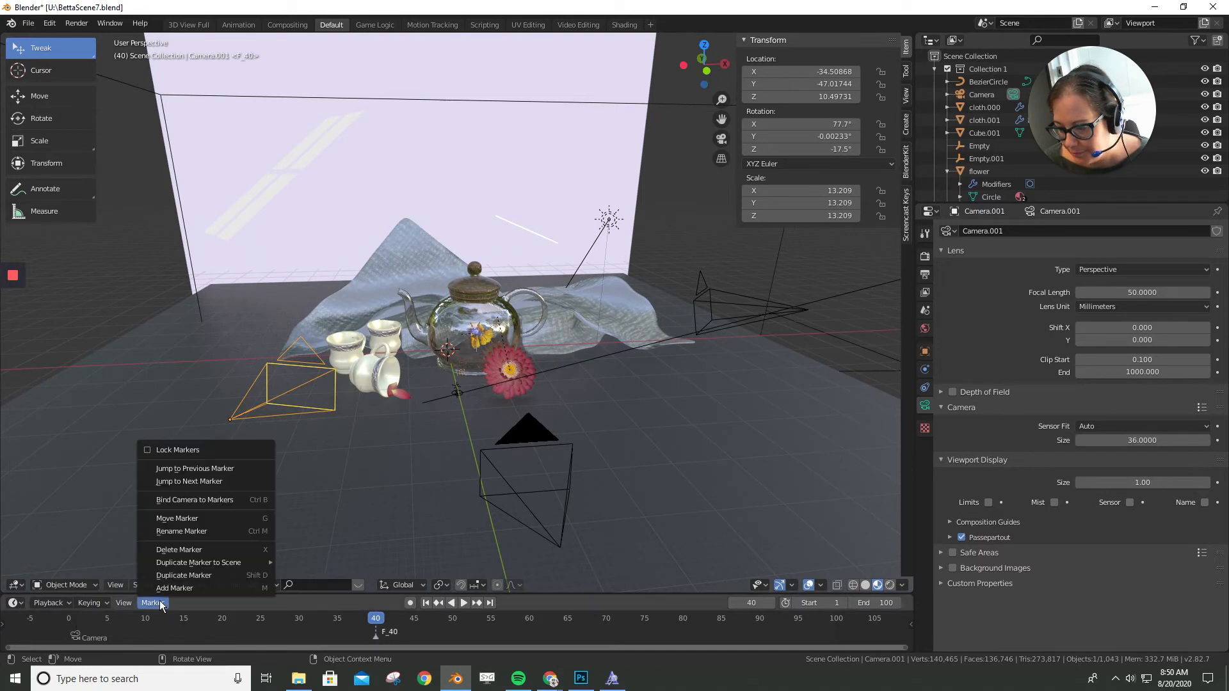
left_click(193, 500)
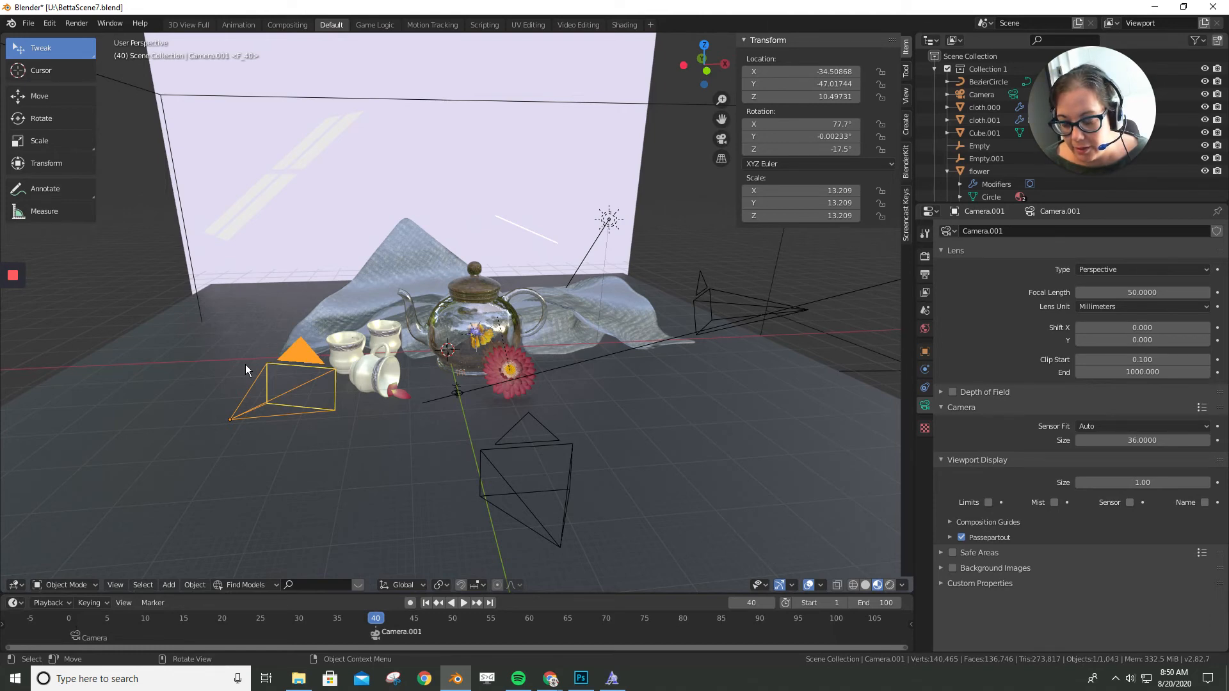
- Look through the camera bound at frame 40, and return to an angled overview of the scene
key("KP_0")
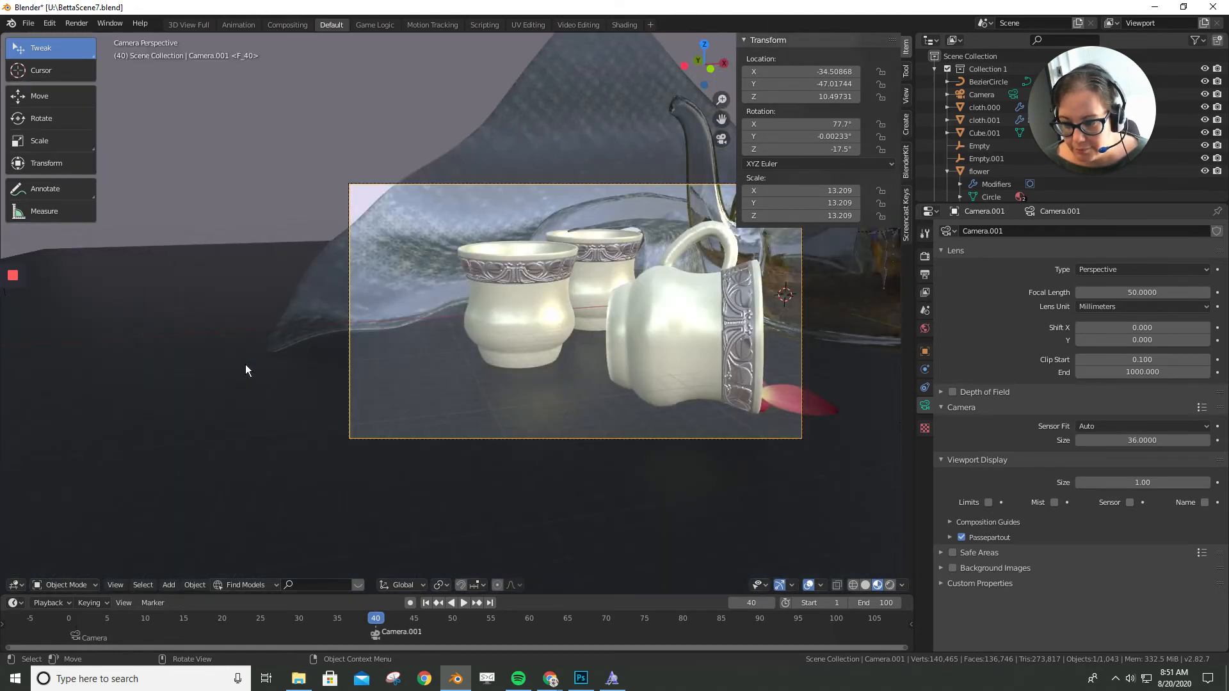
middle_click_drag(743, 316, 581, 322)
scroll(563, 320, "down", 3)
scroll(349, 374, "down", 3)
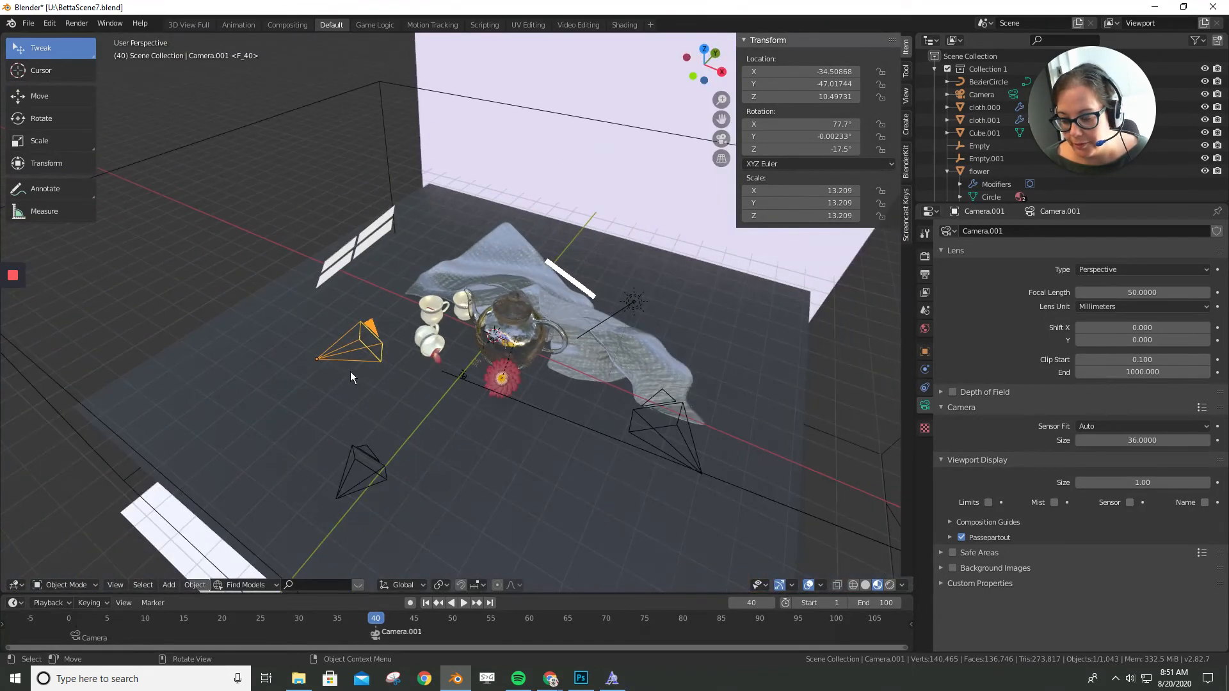
- Scrub back from frame 40 to frame 37 to check which camera is active before the second marker
left_click(351, 622)
key("space")
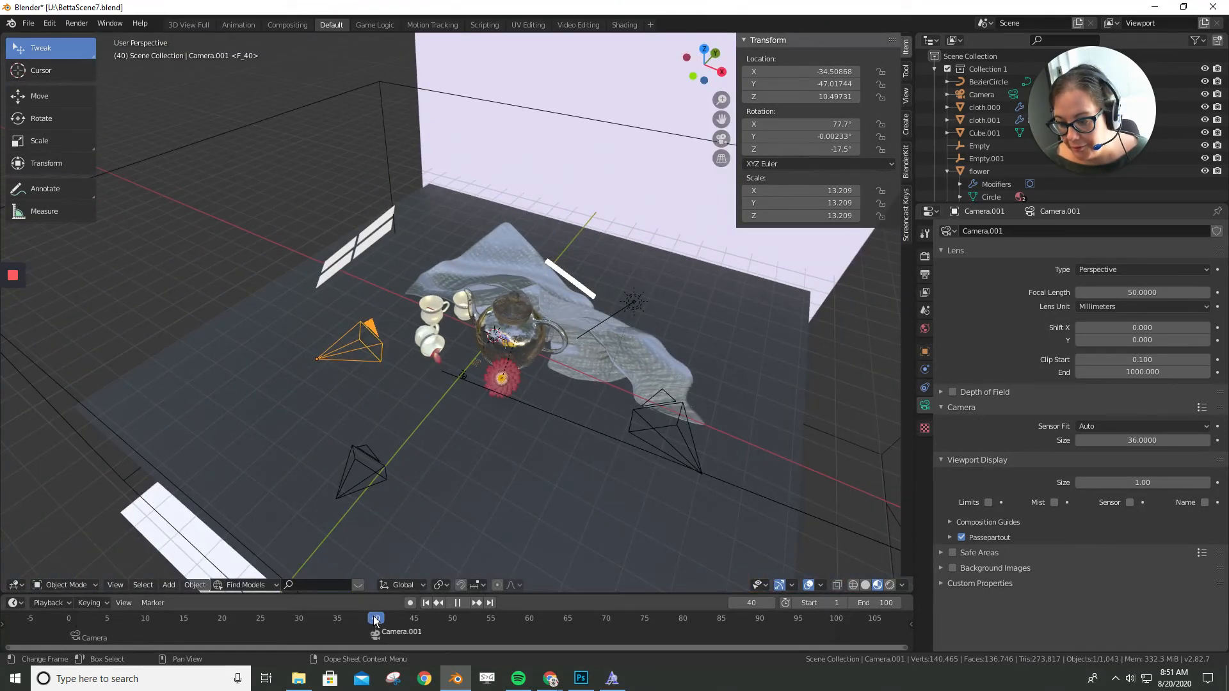
left_click_drag(353, 617, 353, 618)
middle_click_drag(483, 471, 500, 452)
scroll(501, 466, "up", 3)
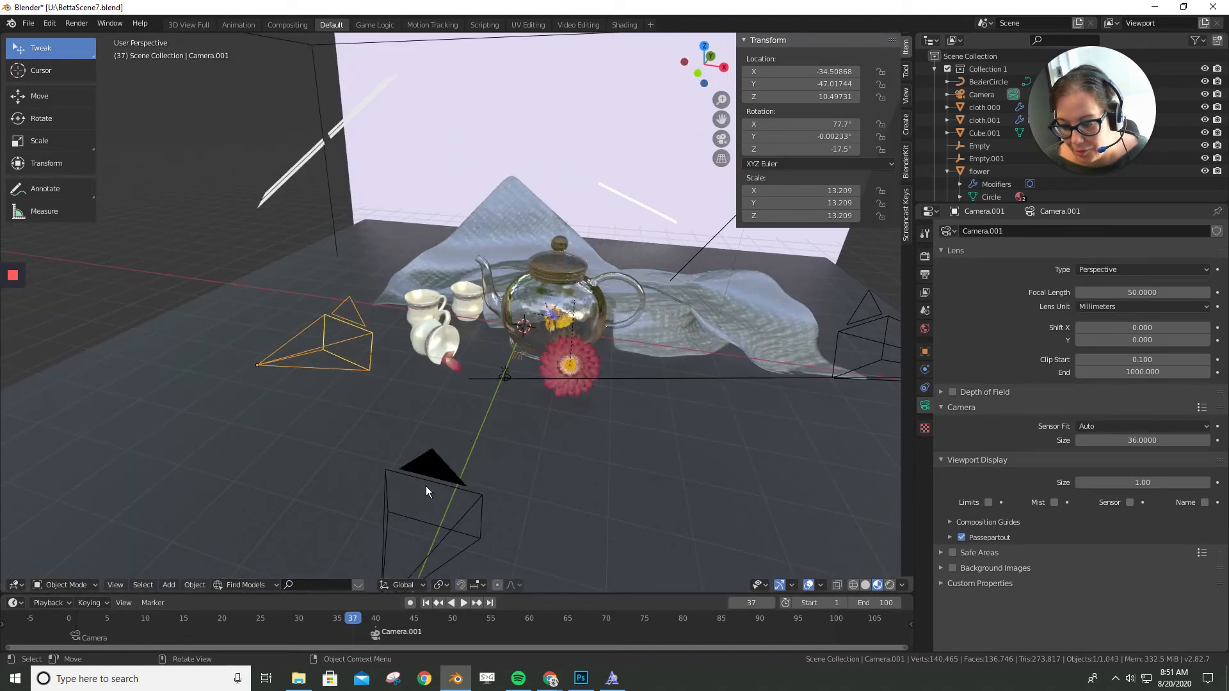
- Go to frame 85 and add a third timeline marker there
left_click_drag(347, 618, 633, 629)
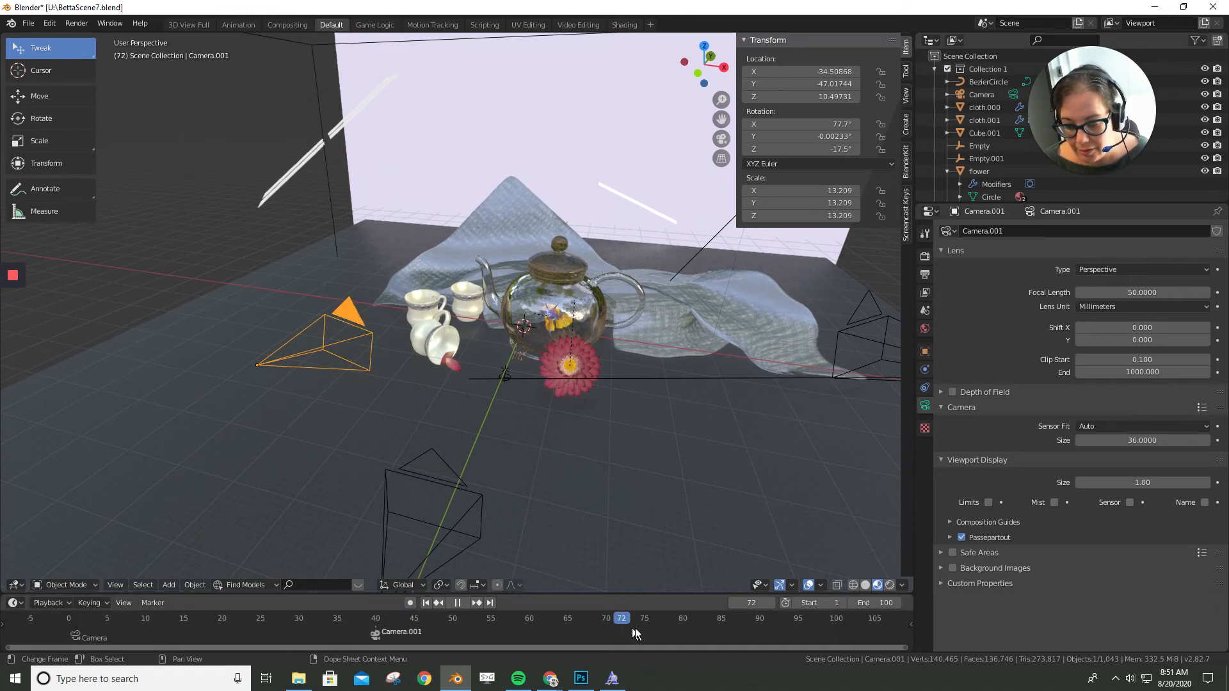
left_click_drag(709, 629, 721, 629)
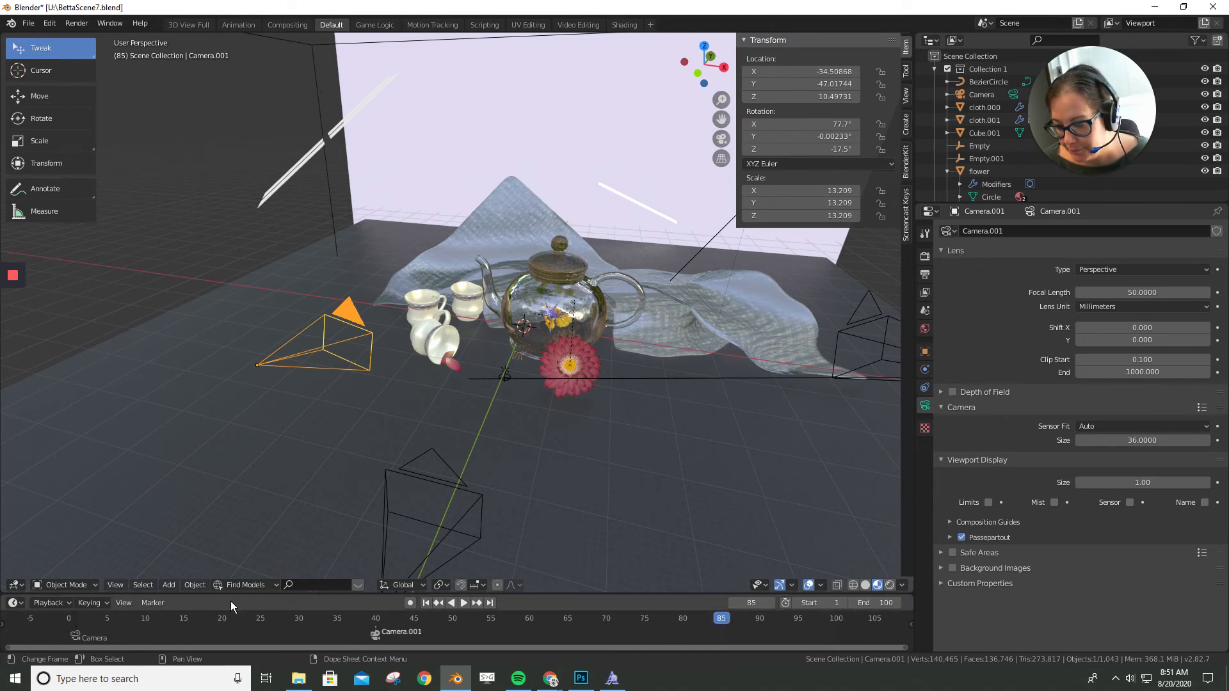
left_click(153, 603)
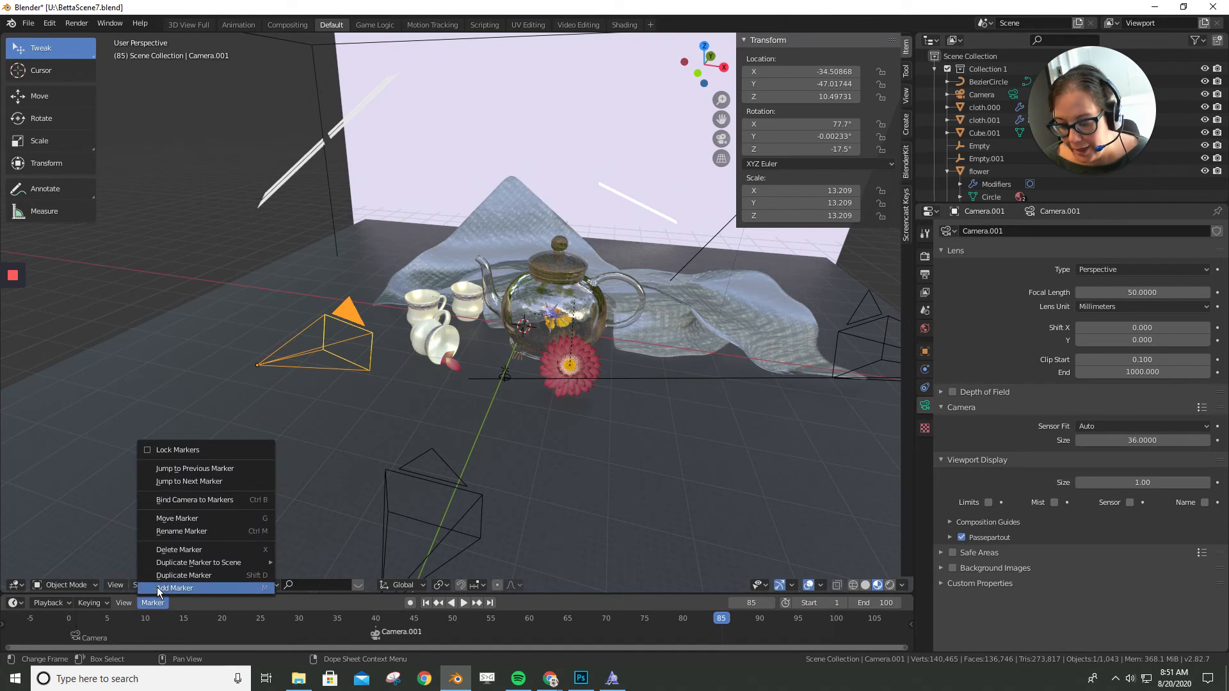
left_click(158, 588)
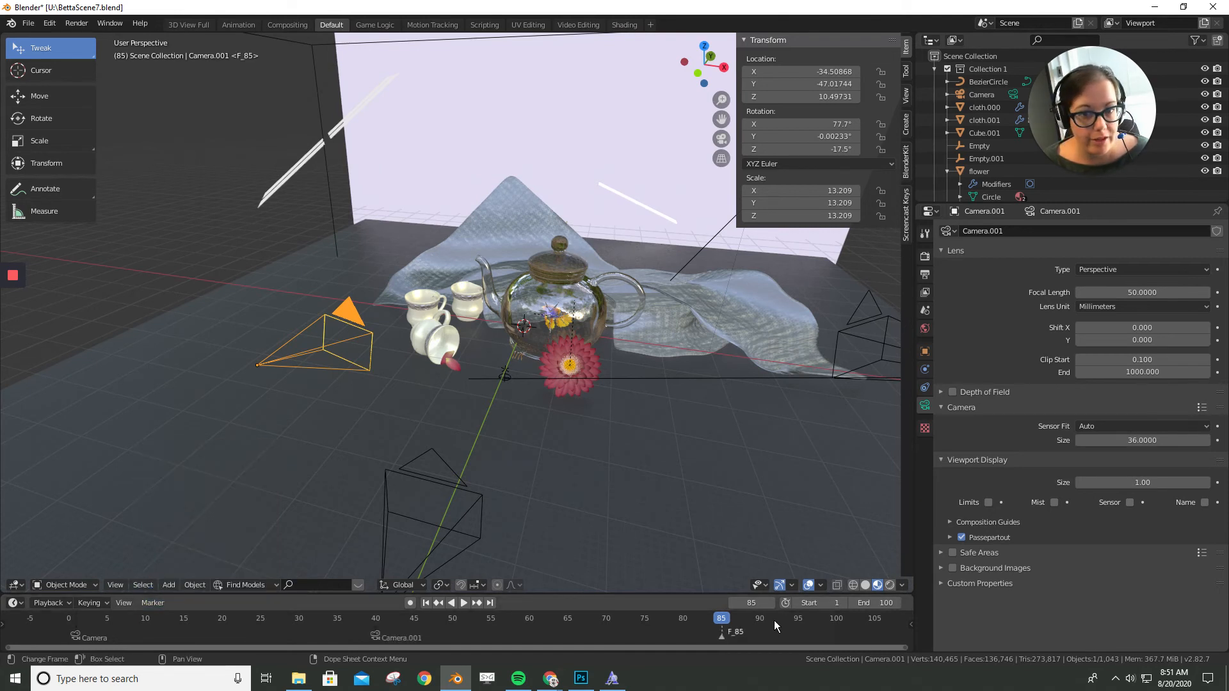
- Bind the camera beside the draped cloth, Camera.002, to the marker at frame 85
left_click(161, 603)
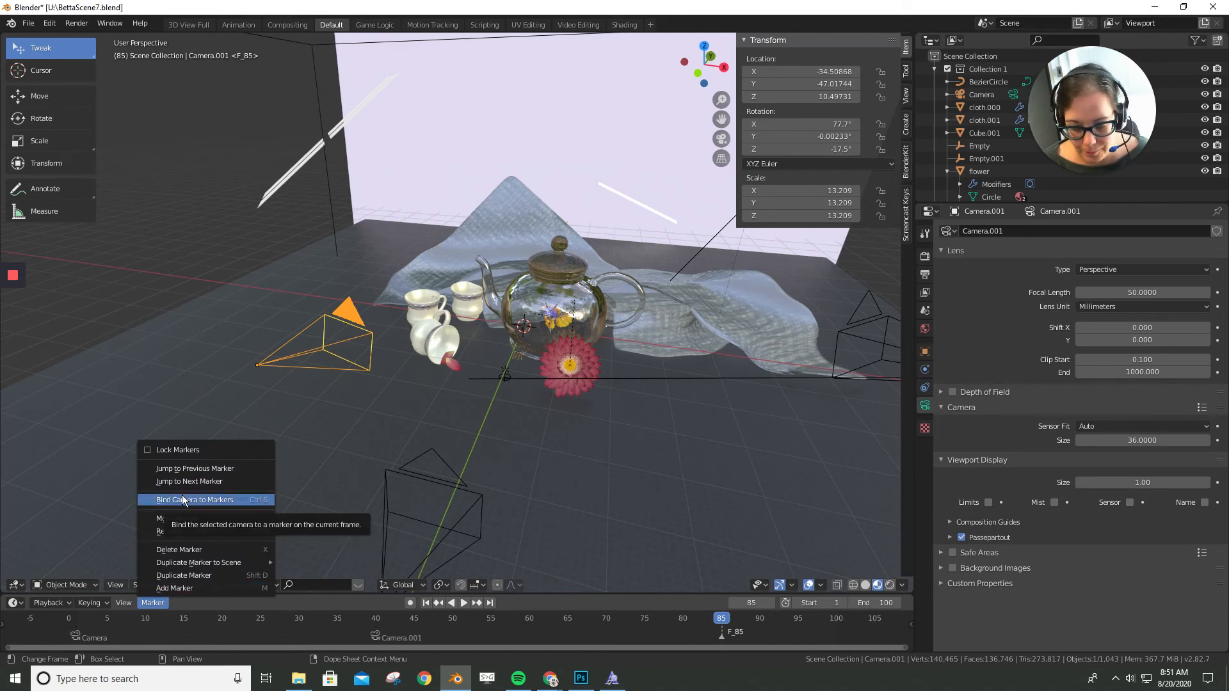
left_click(183, 500)
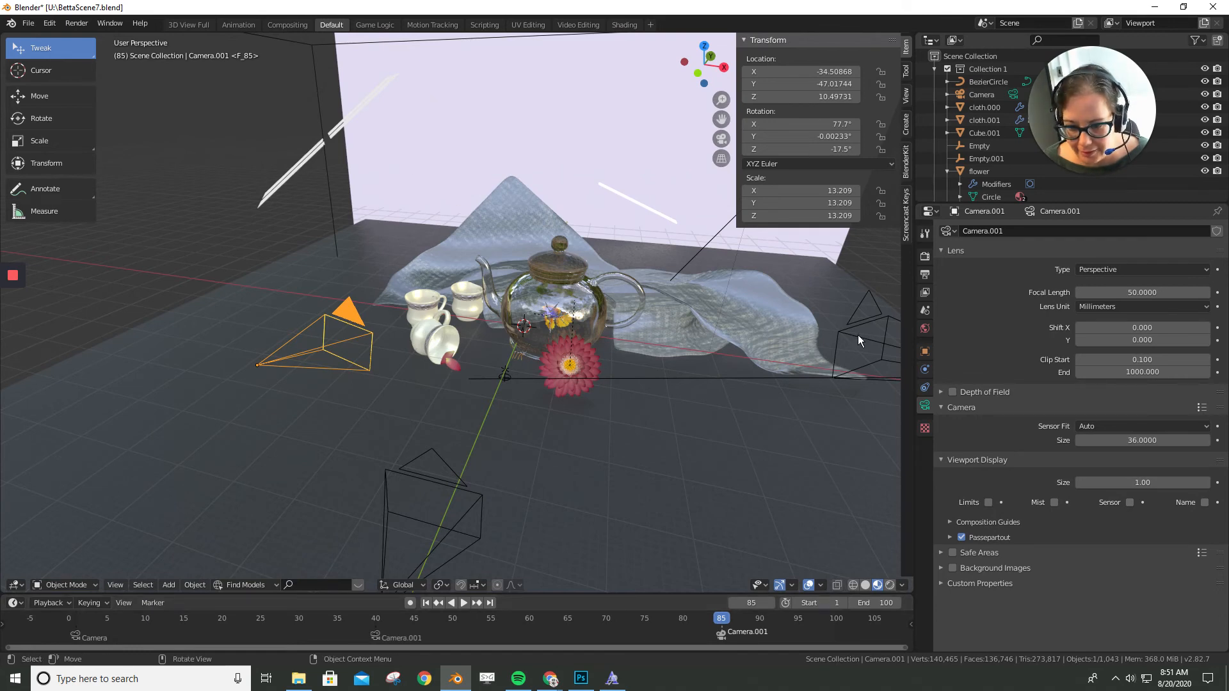
middle_click_drag(582, 416, 722, 334)
left_click(692, 303)
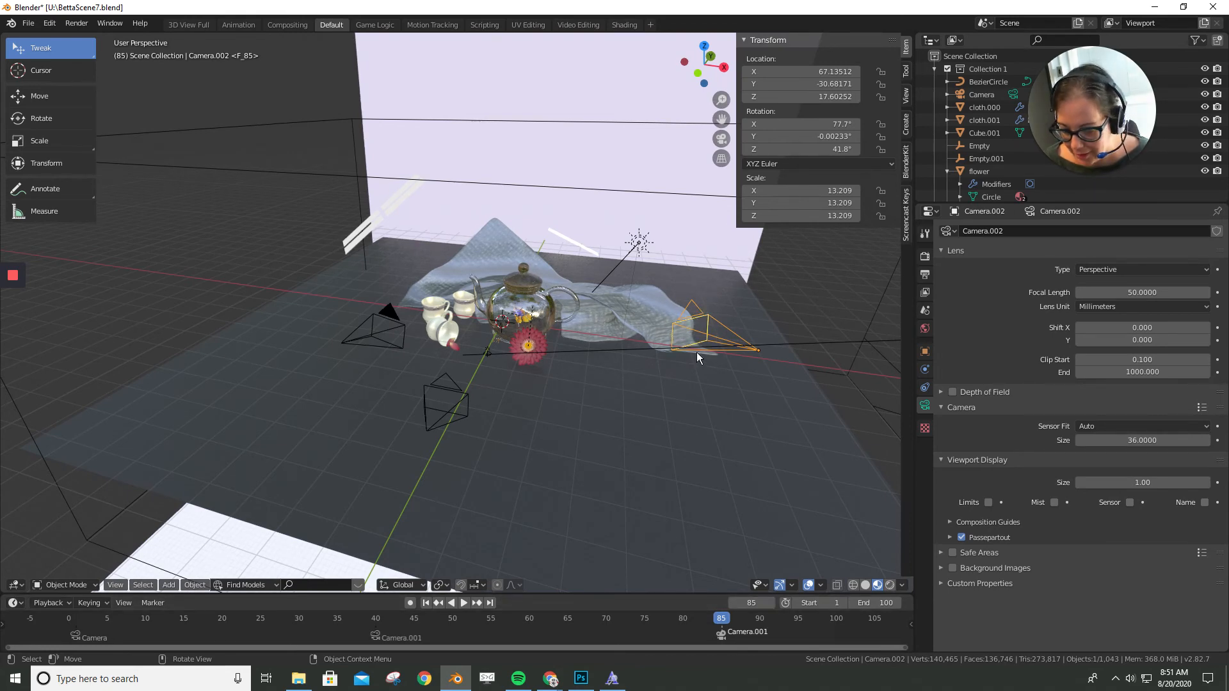
scroll(696, 352, "up", 3)
left_click(152, 602)
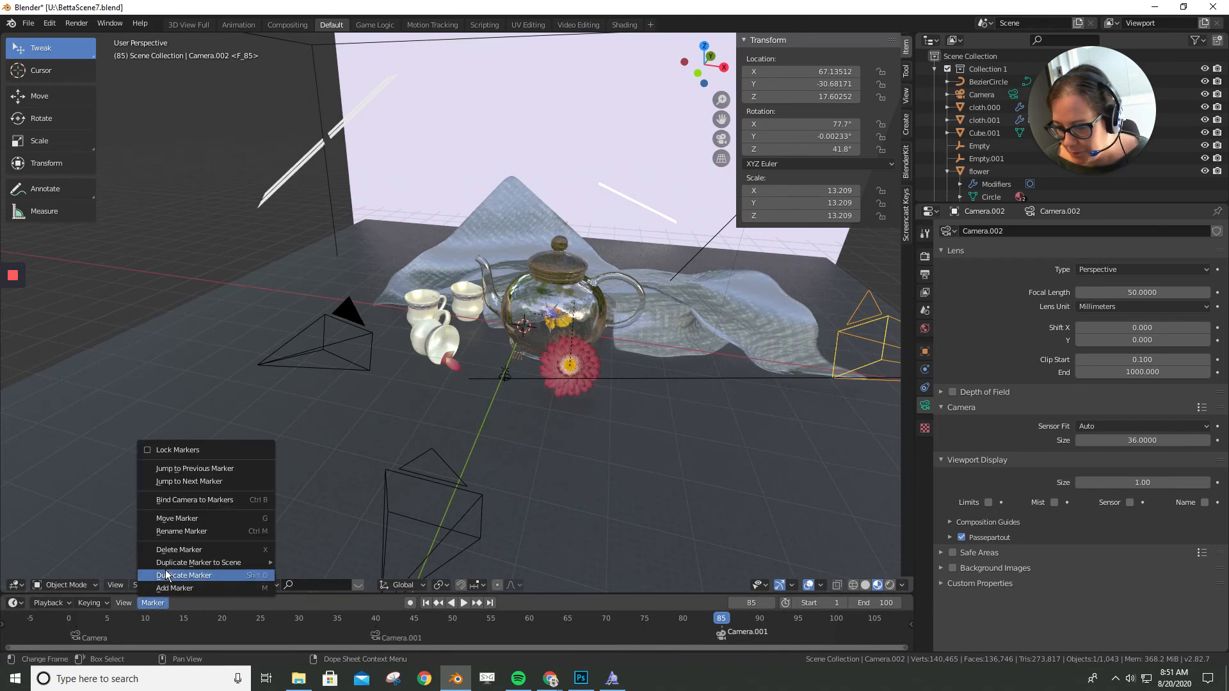
left_click(184, 498)
scroll(666, 396, "down", 3)
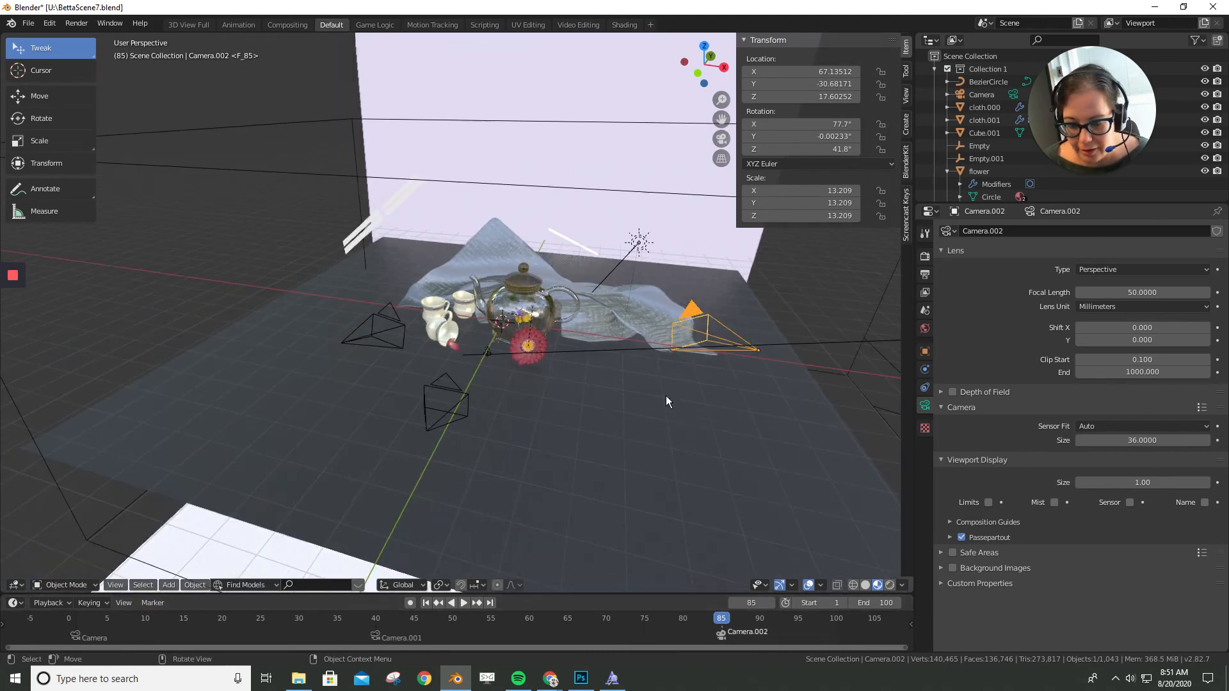
- Look through the camera bound at frame 85, and play the animation from the last frame to check the camera switches
scroll(710, 491, "up", 3)
scroll(718, 530, "down", 1)
scroll(718, 530, "up", 2)
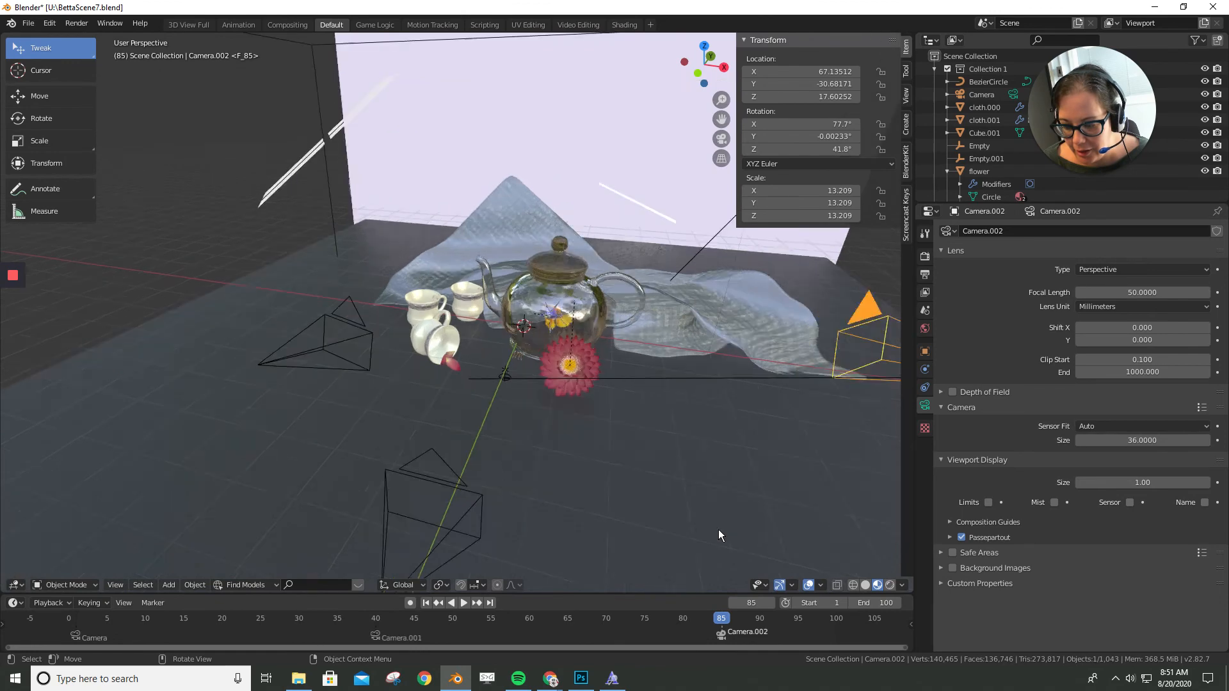
scroll(730, 493, "down", 2)
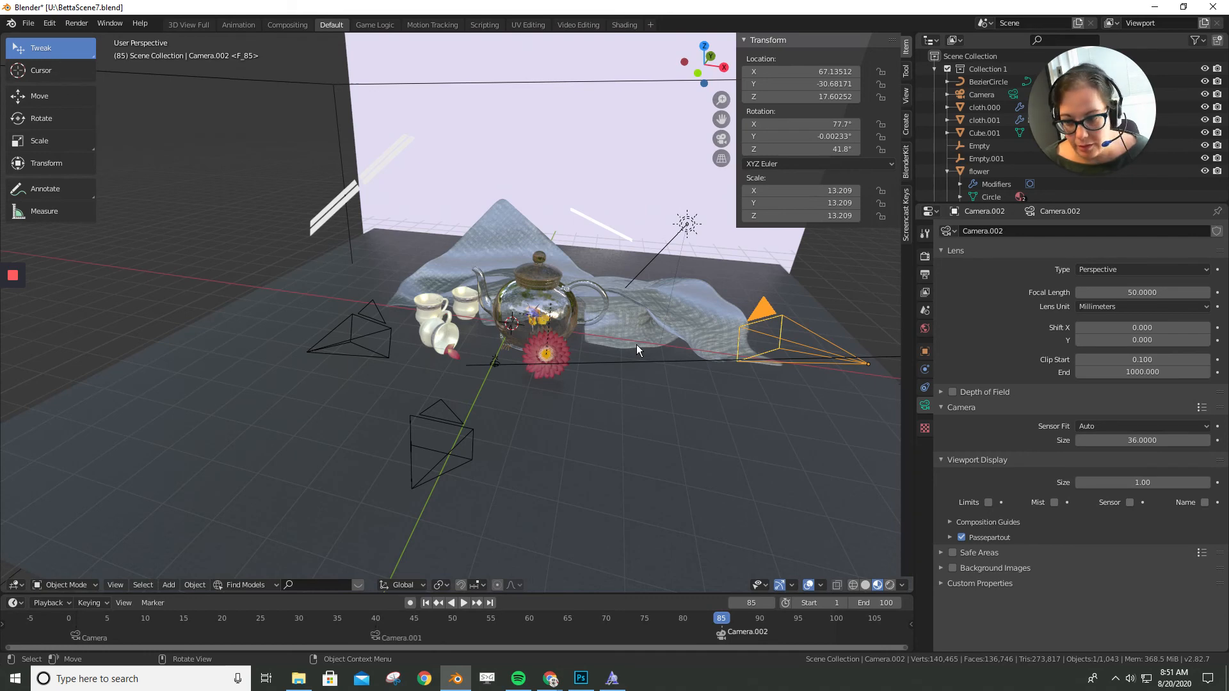
key("KP_0")
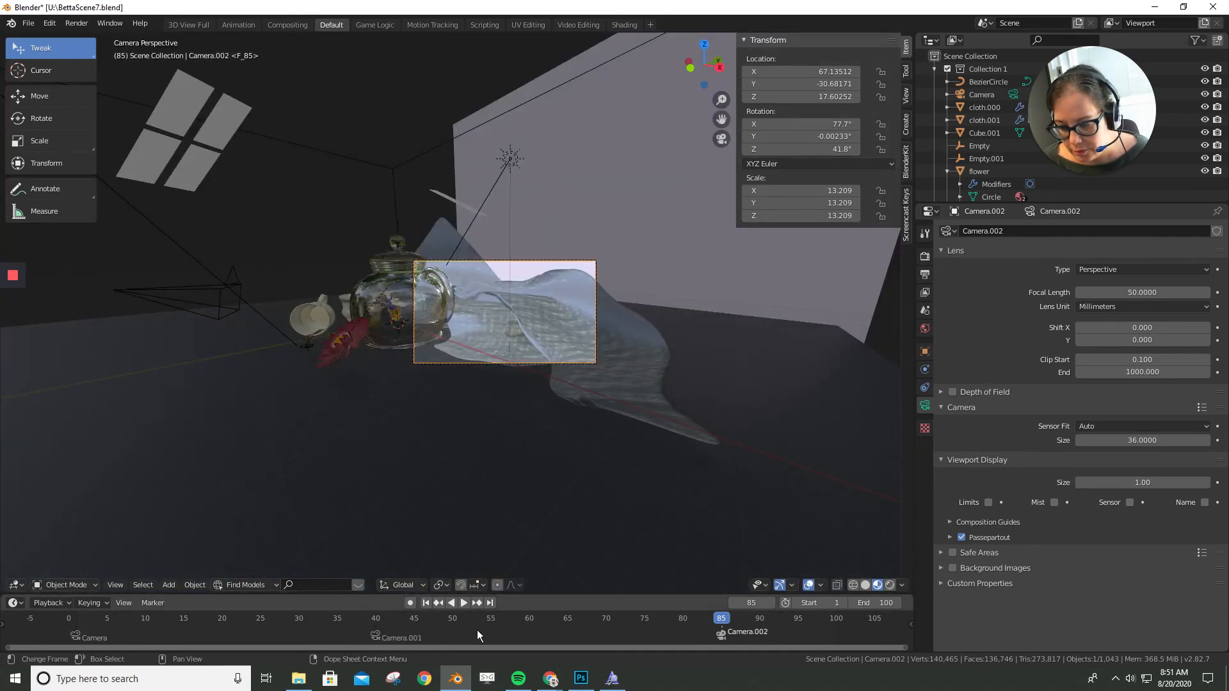
left_click(490, 603)
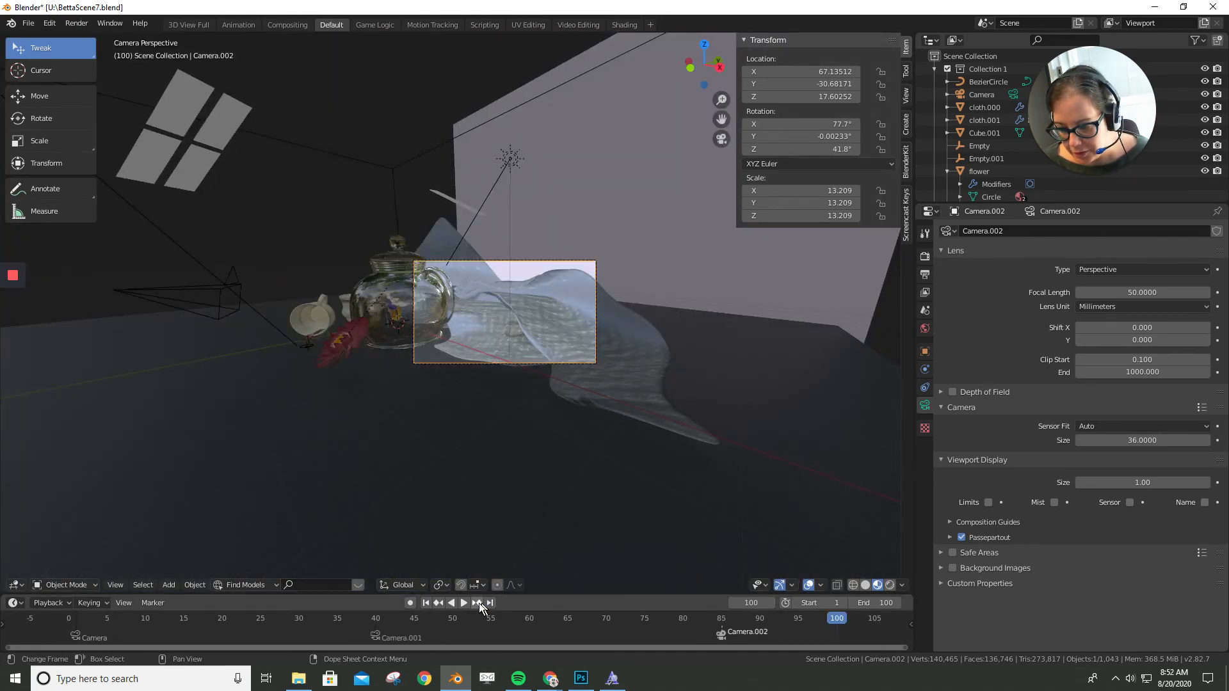
left_click(463, 602)
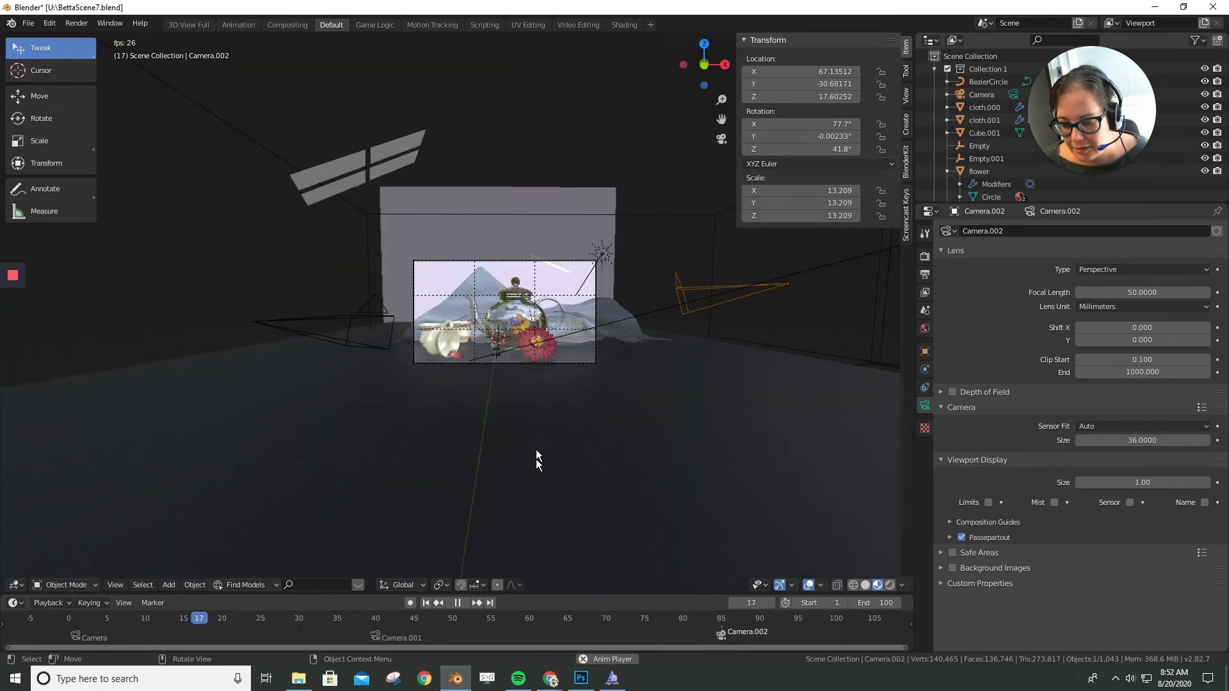
left_click(458, 602)
- Move the Camera.001 marker to about frame 62 and the Camera.002 marker to about frame 111, and play the animation
mouse_move(375, 635)
left_mouse_down()
mouse_move(462, 637)
mouse_move(333, 643)
mouse_move(547, 647)
left_mouse_up()
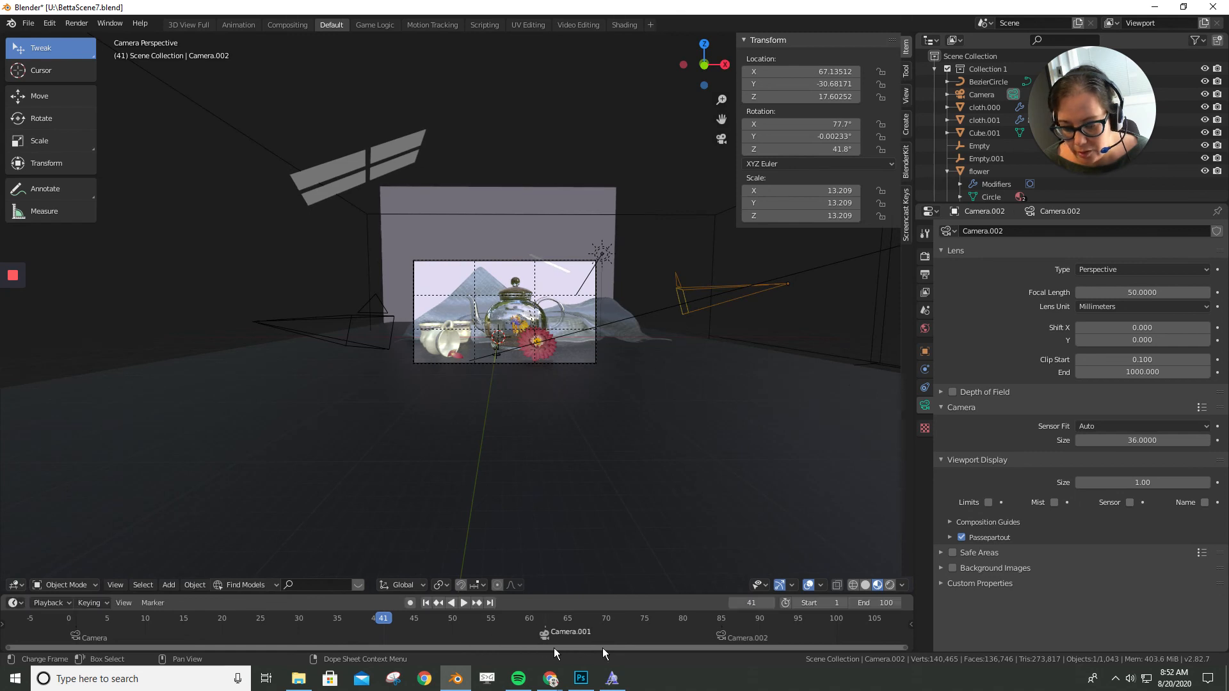
scroll(777, 629, "down", 1)
left_click_drag(686, 636, 854, 647)
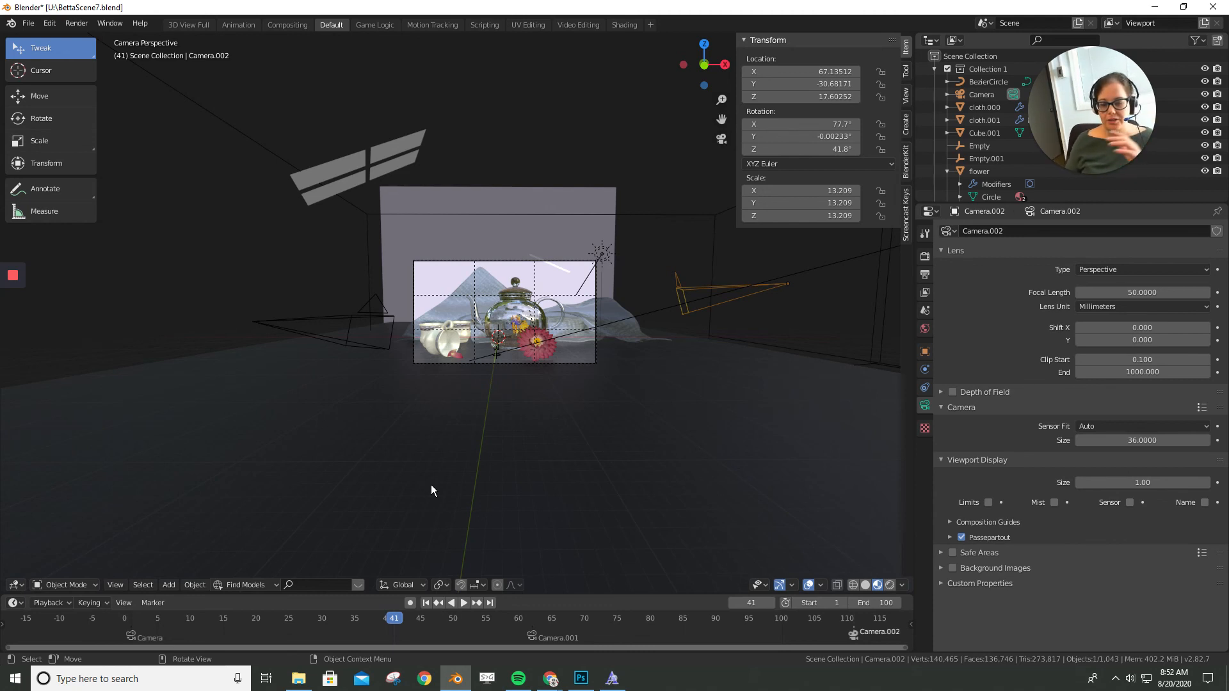
key("space")
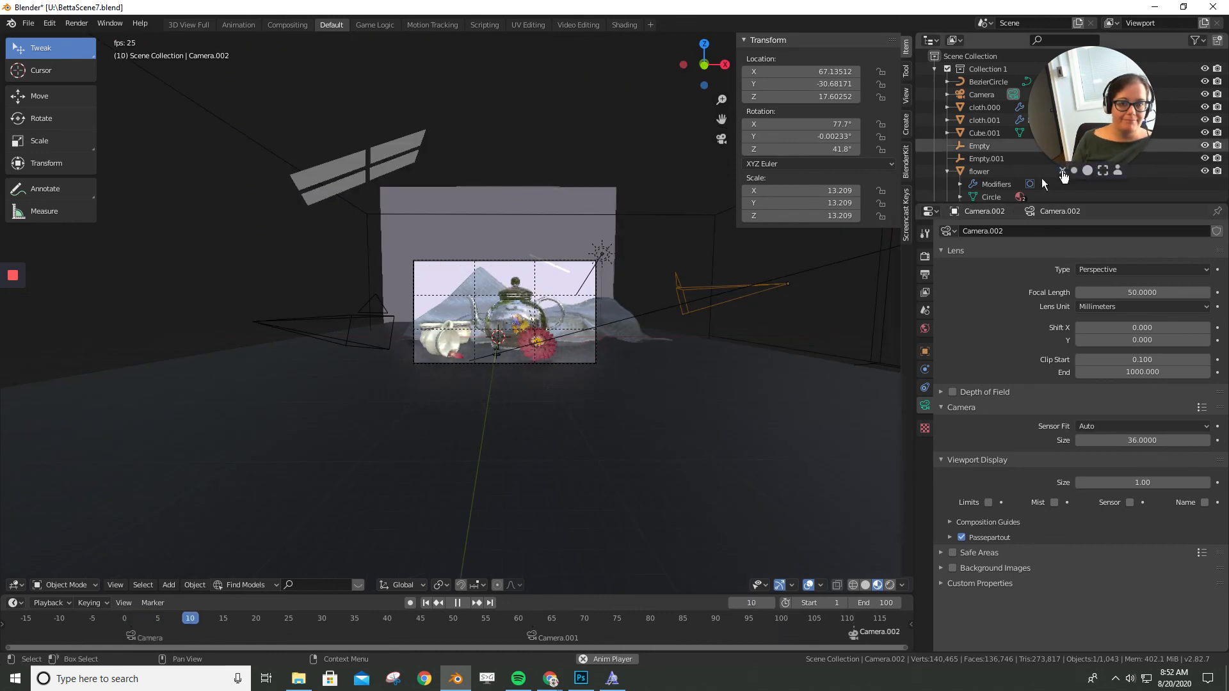
mouse_move(12, 278)
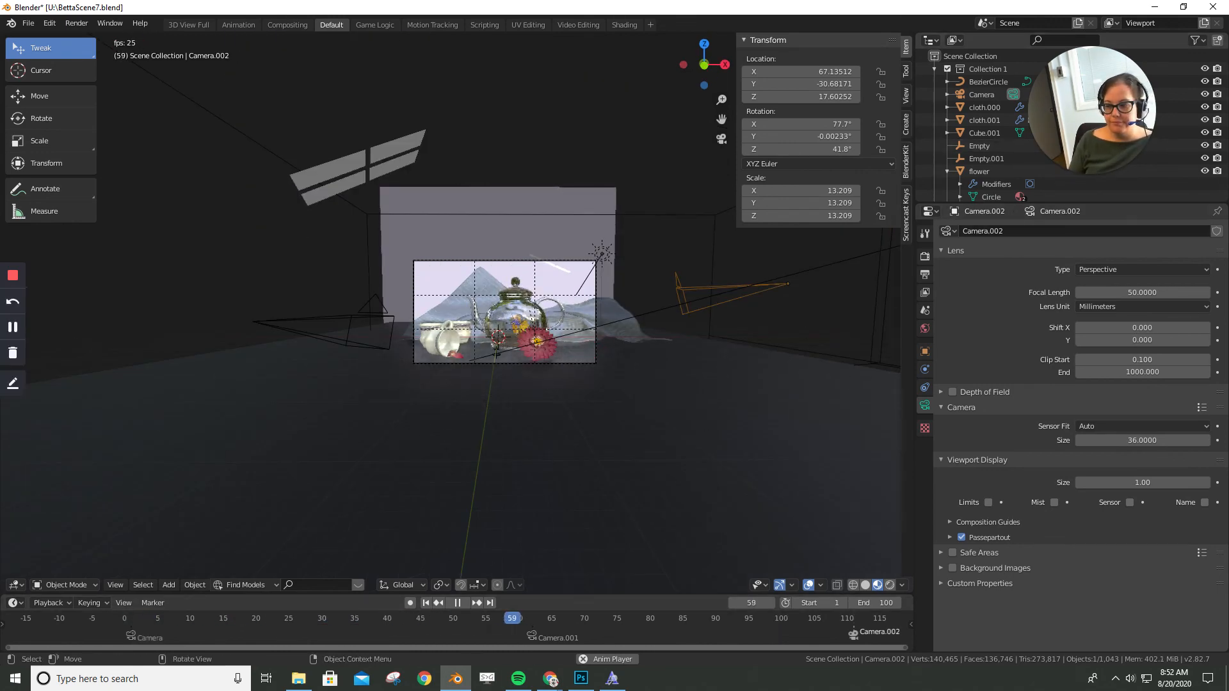